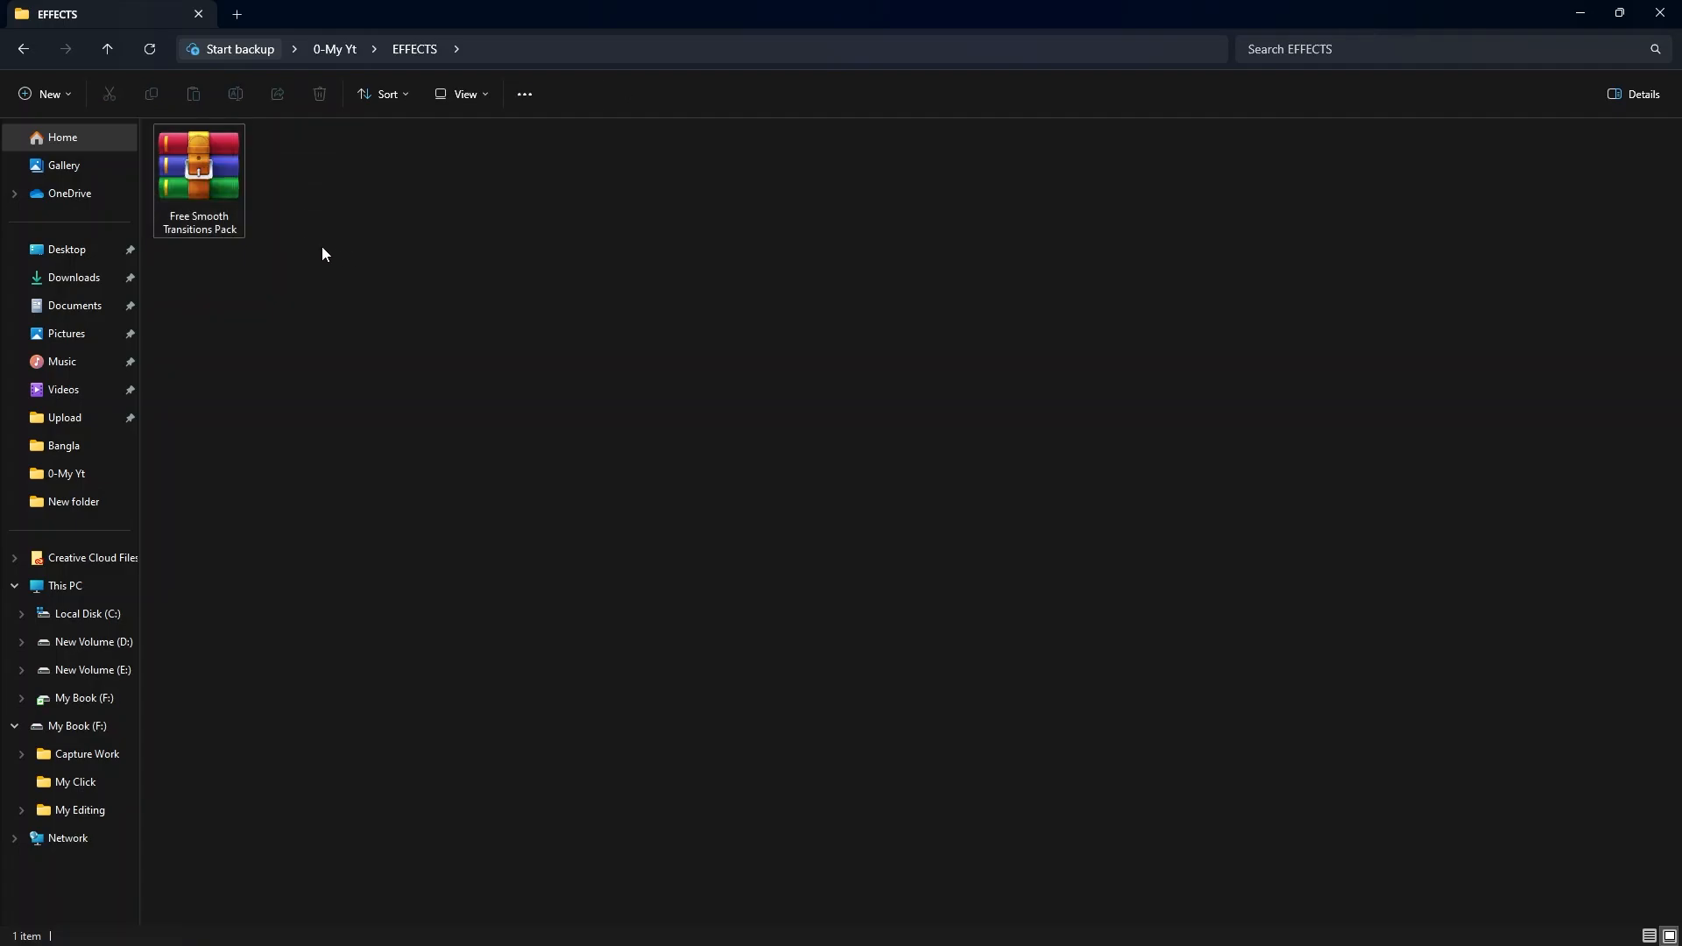
Try to extract the Free Smooth Transitions Pack archive with the built-in Windows extraction wizard
right_click(197, 165)
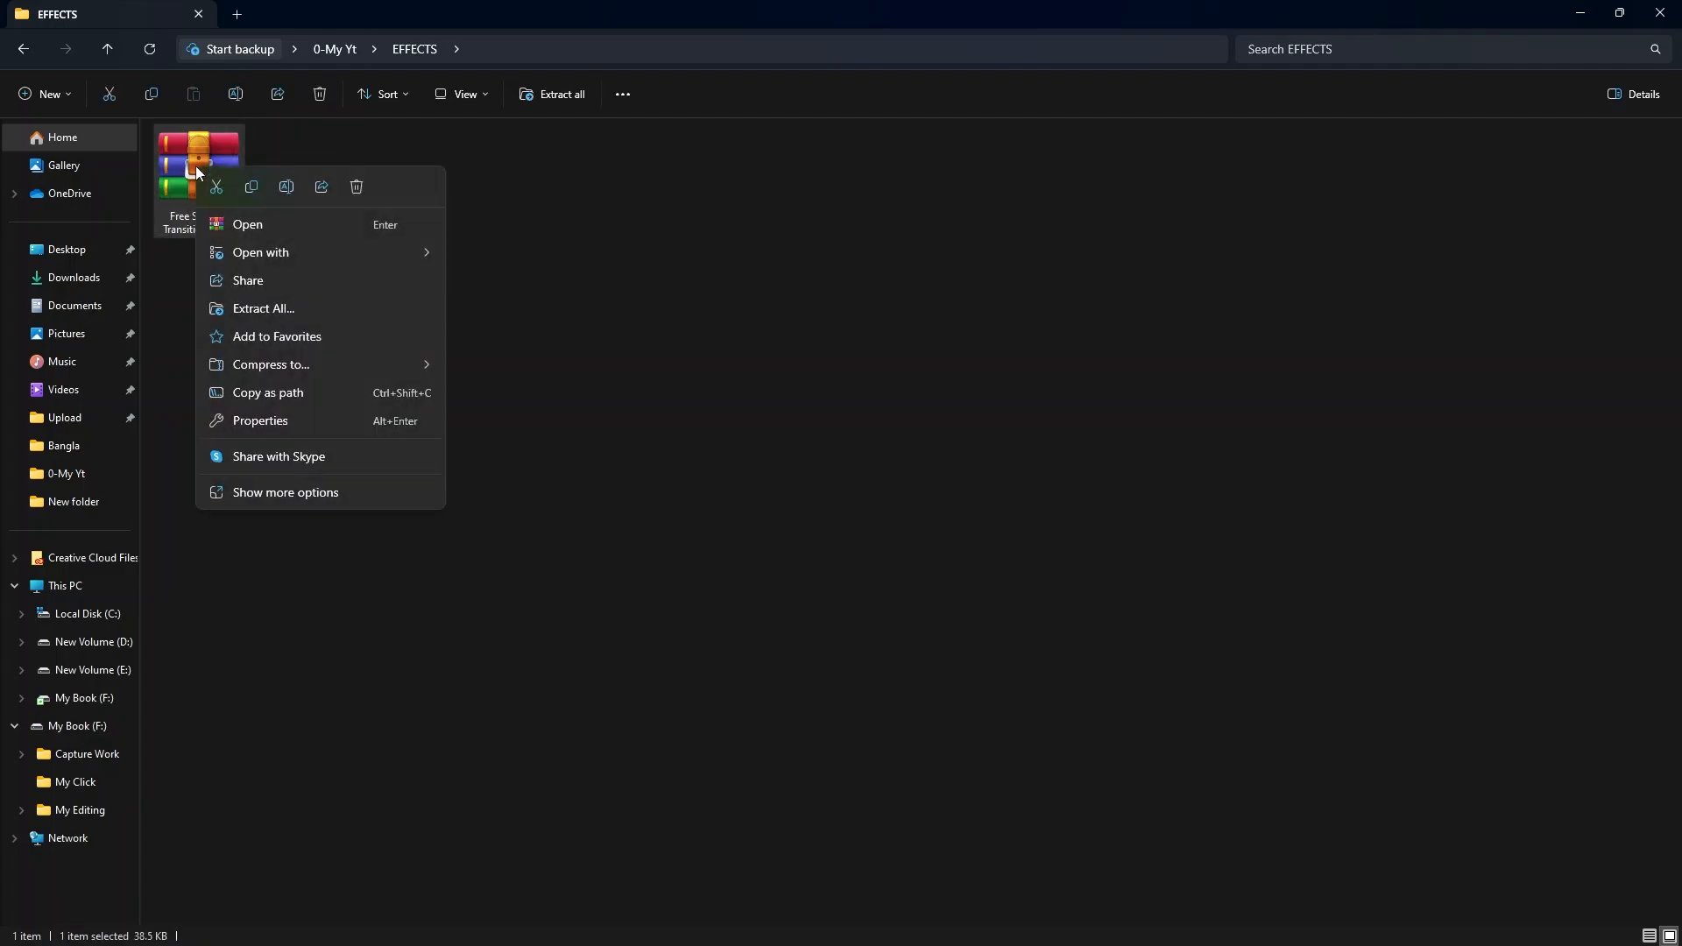
left_click(271, 309)
left_click(972, 648)
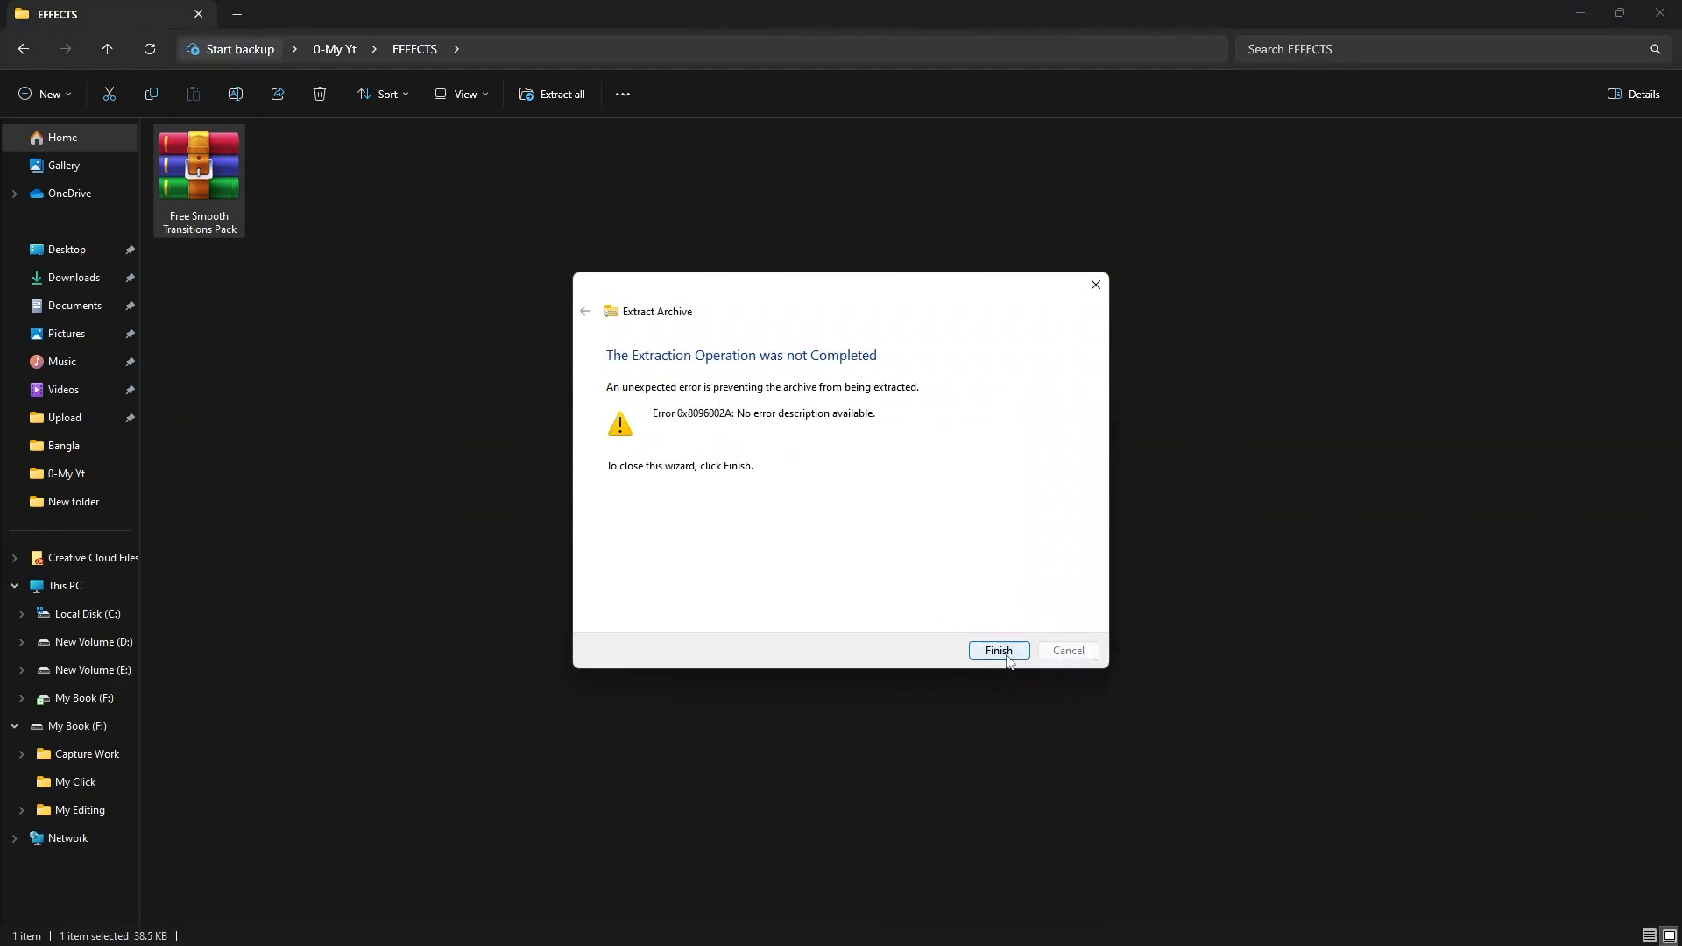
left_click(1000, 651)
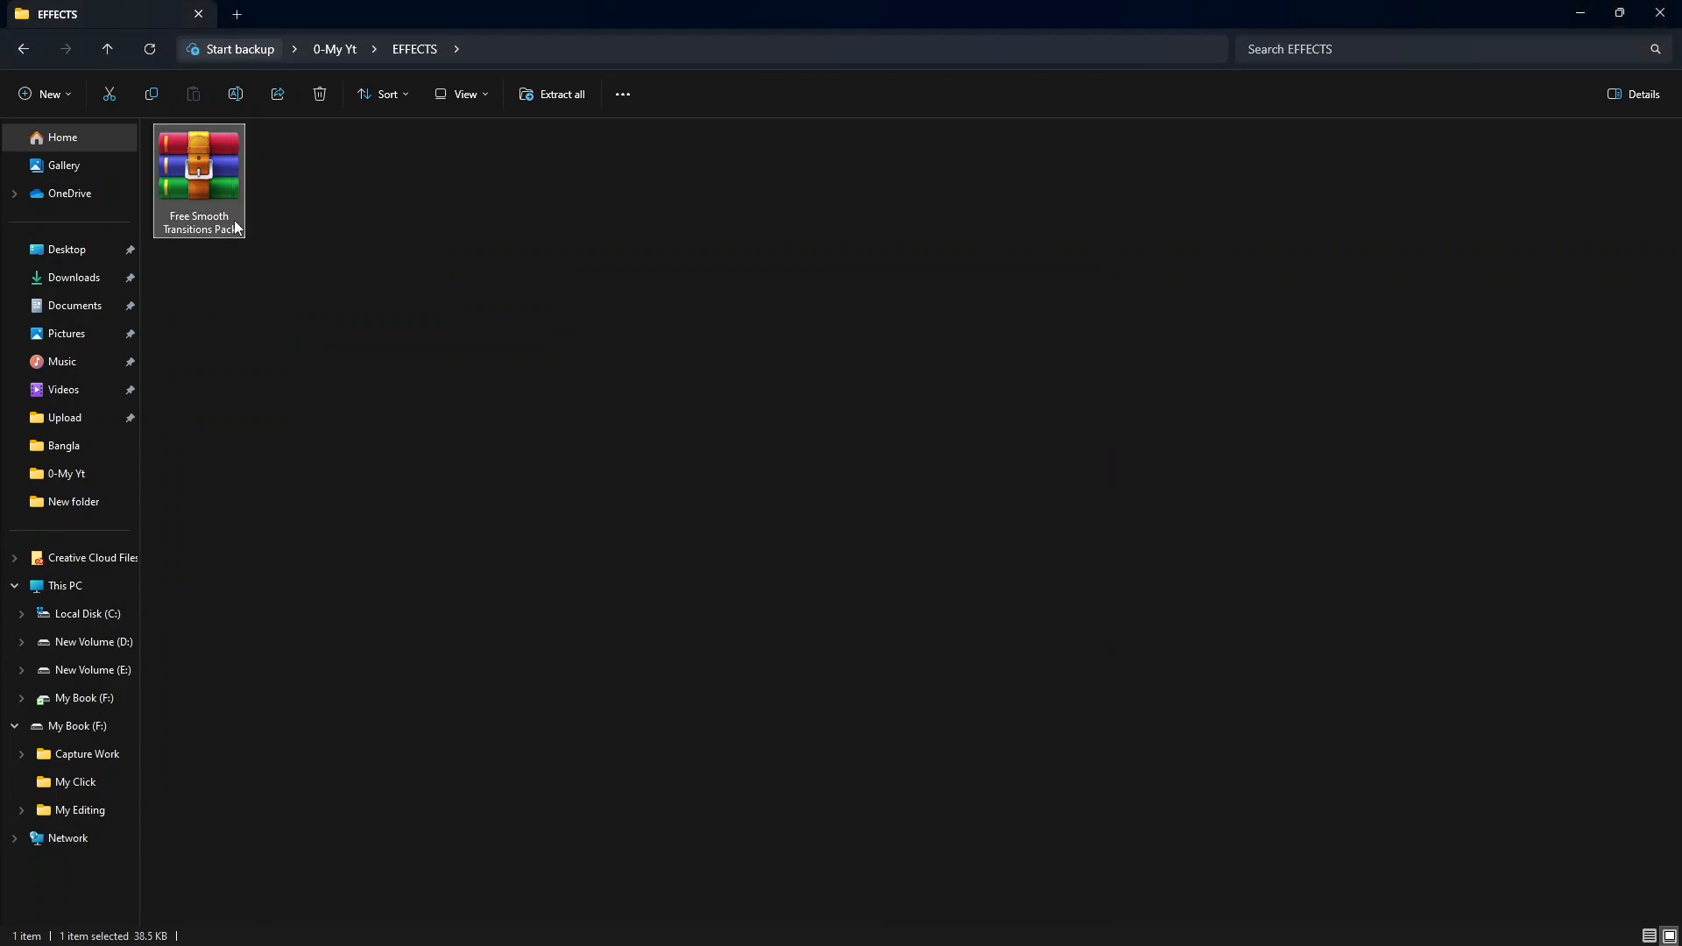
Extract the Free Smooth Transitions Pack archive into the current folder with WinRAR, entering the archive password
right_click(203, 165)
left_click(332, 508)
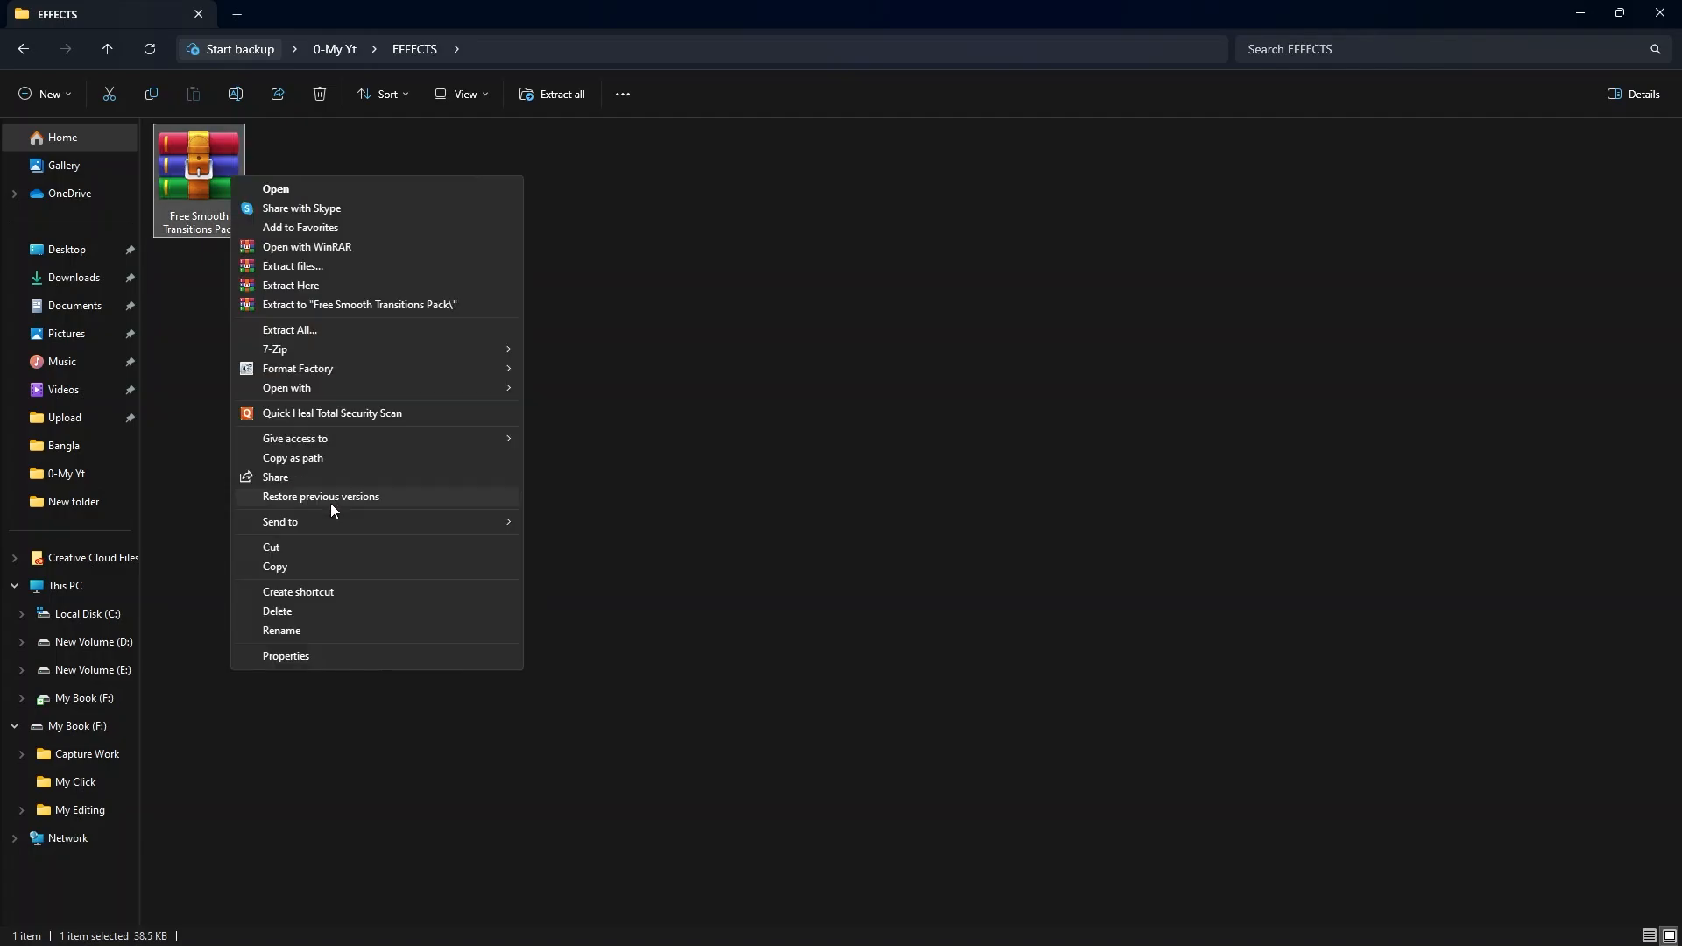
left_click(314, 289)
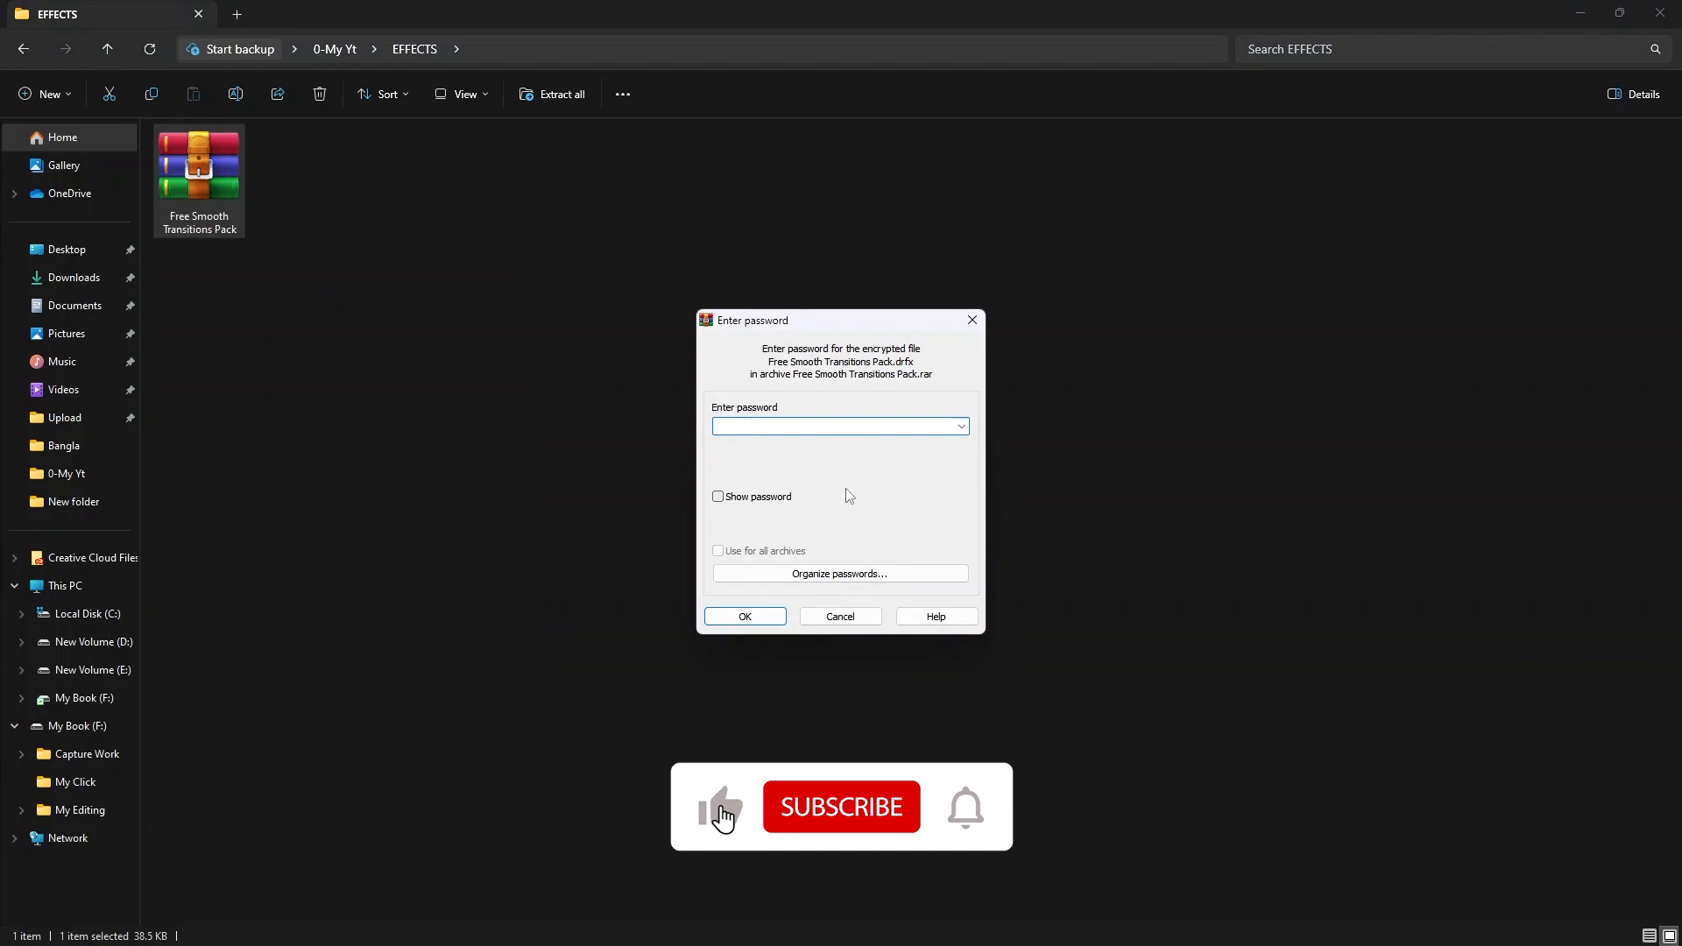
type("******")
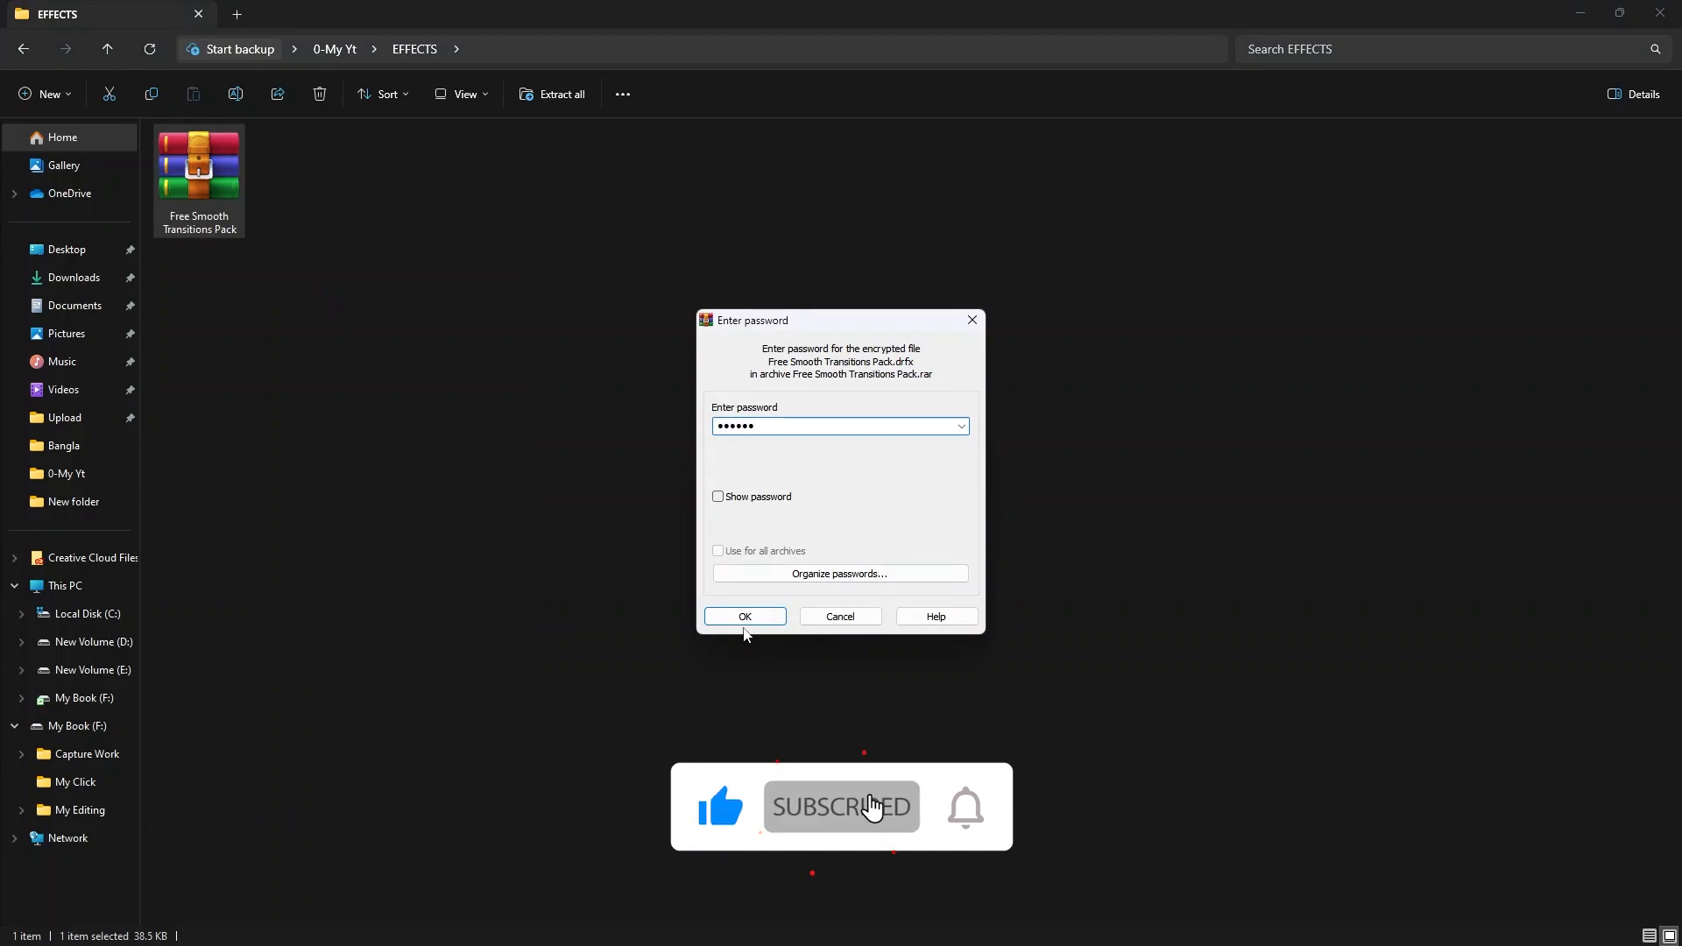
left_click(745, 618)
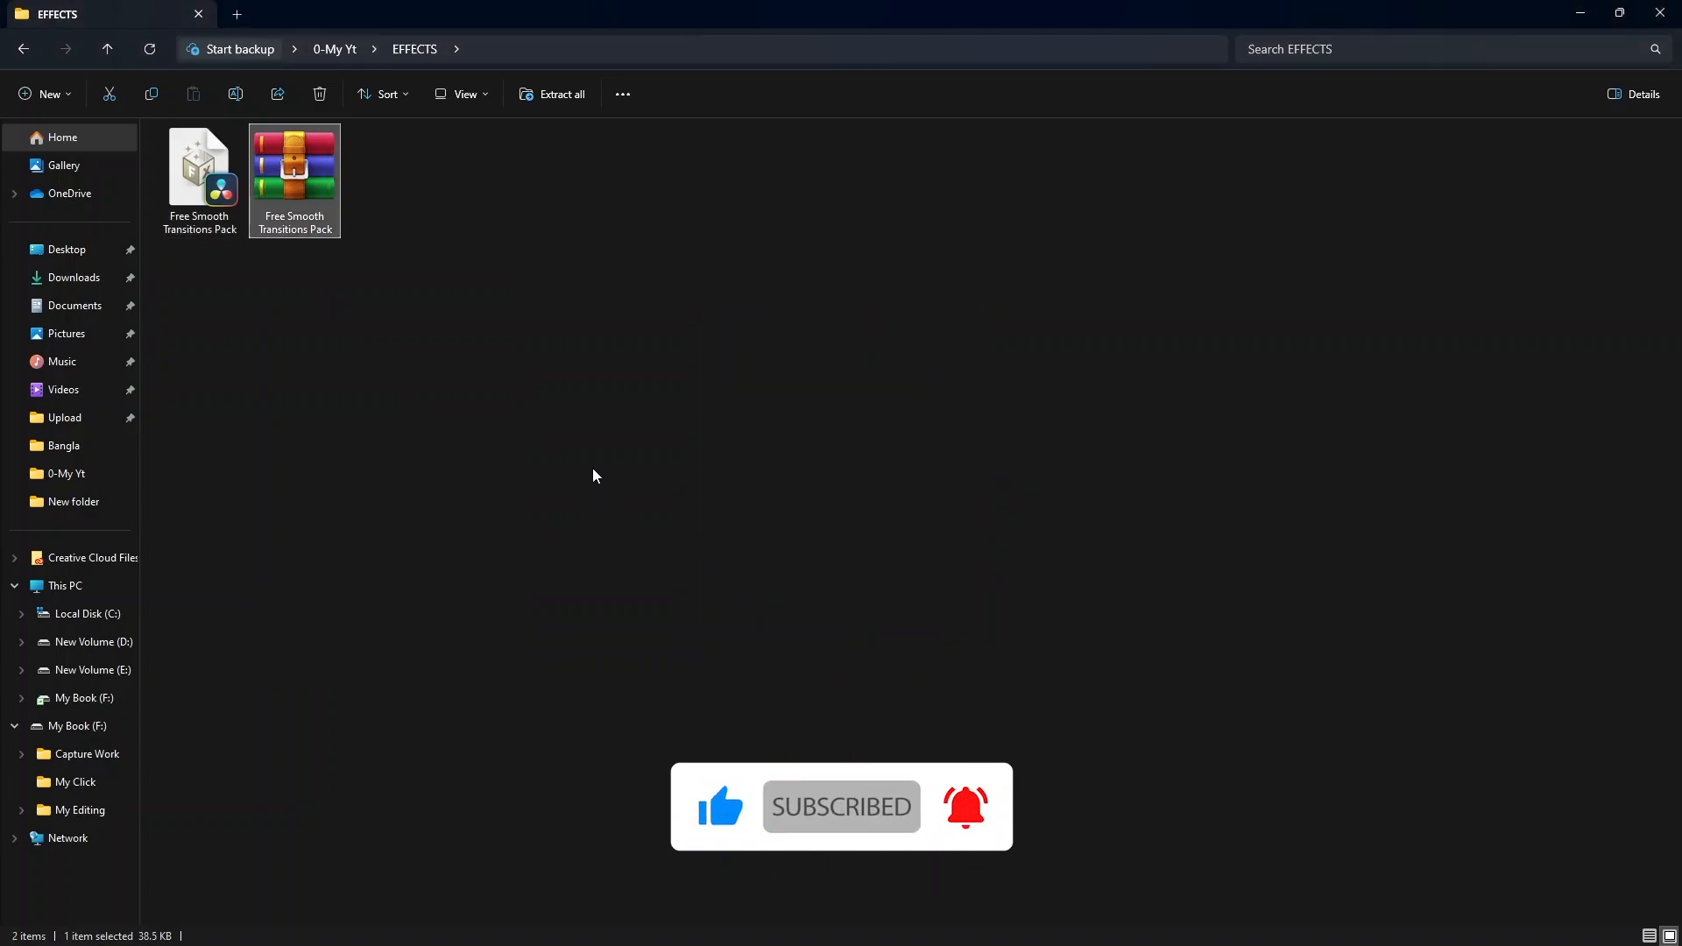
Open the extracted Free Smooth Transitions Pack bundle and install it in DaVinci Resolve
left_click(197, 166)
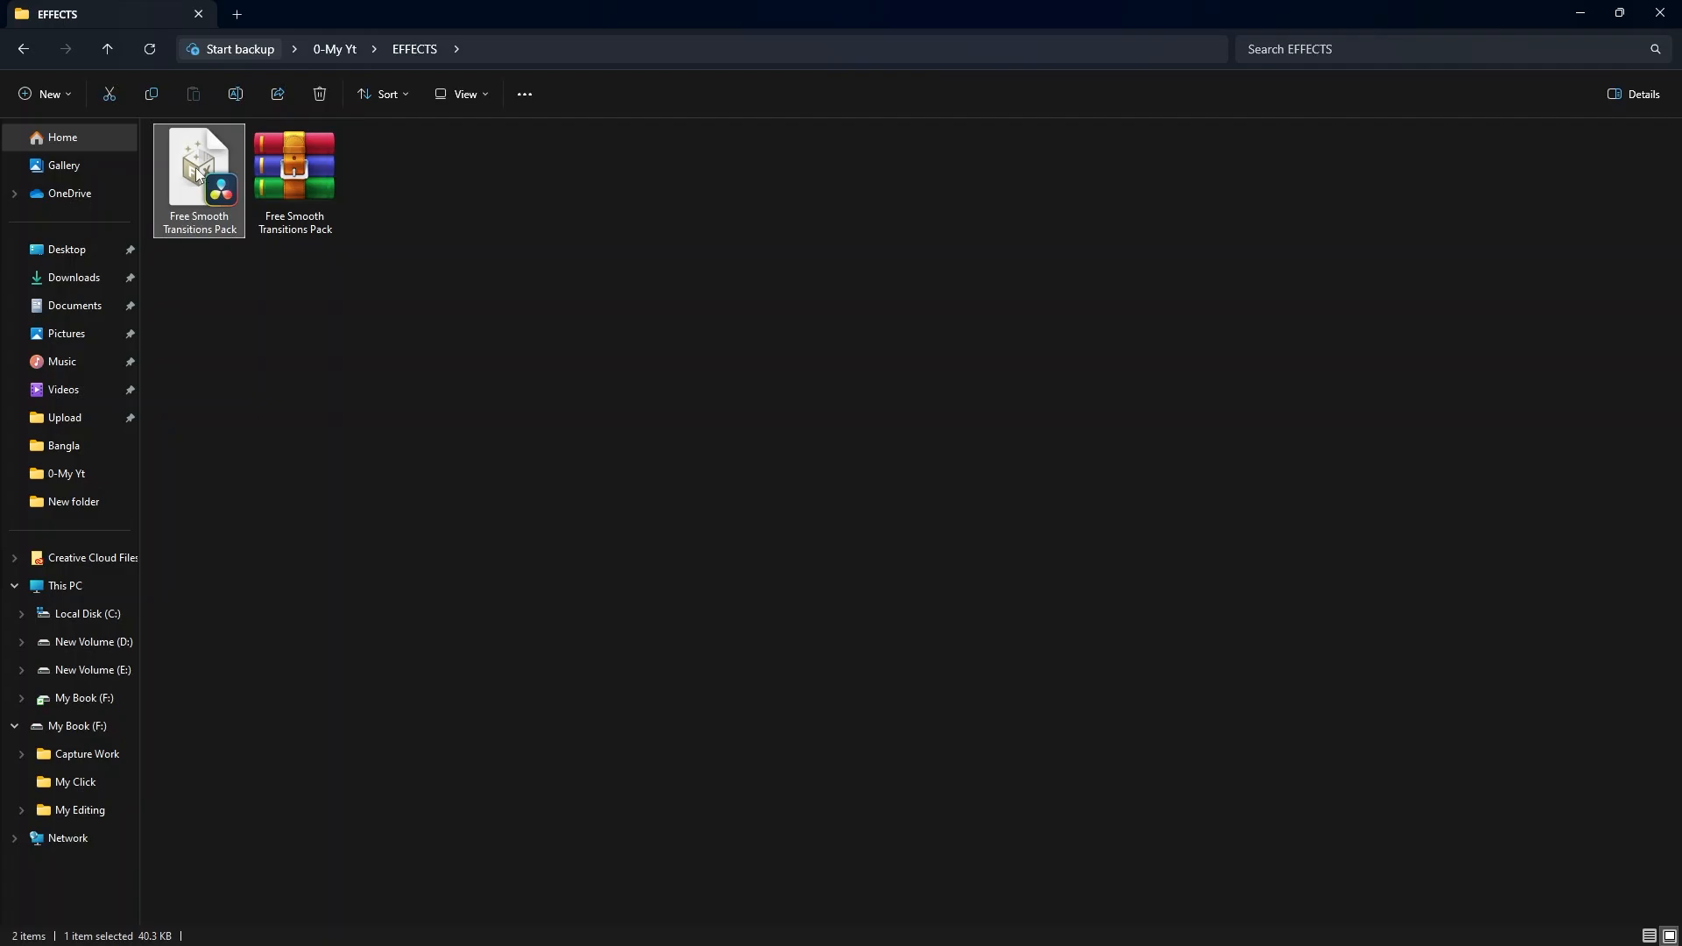
left_click(1056, 935)
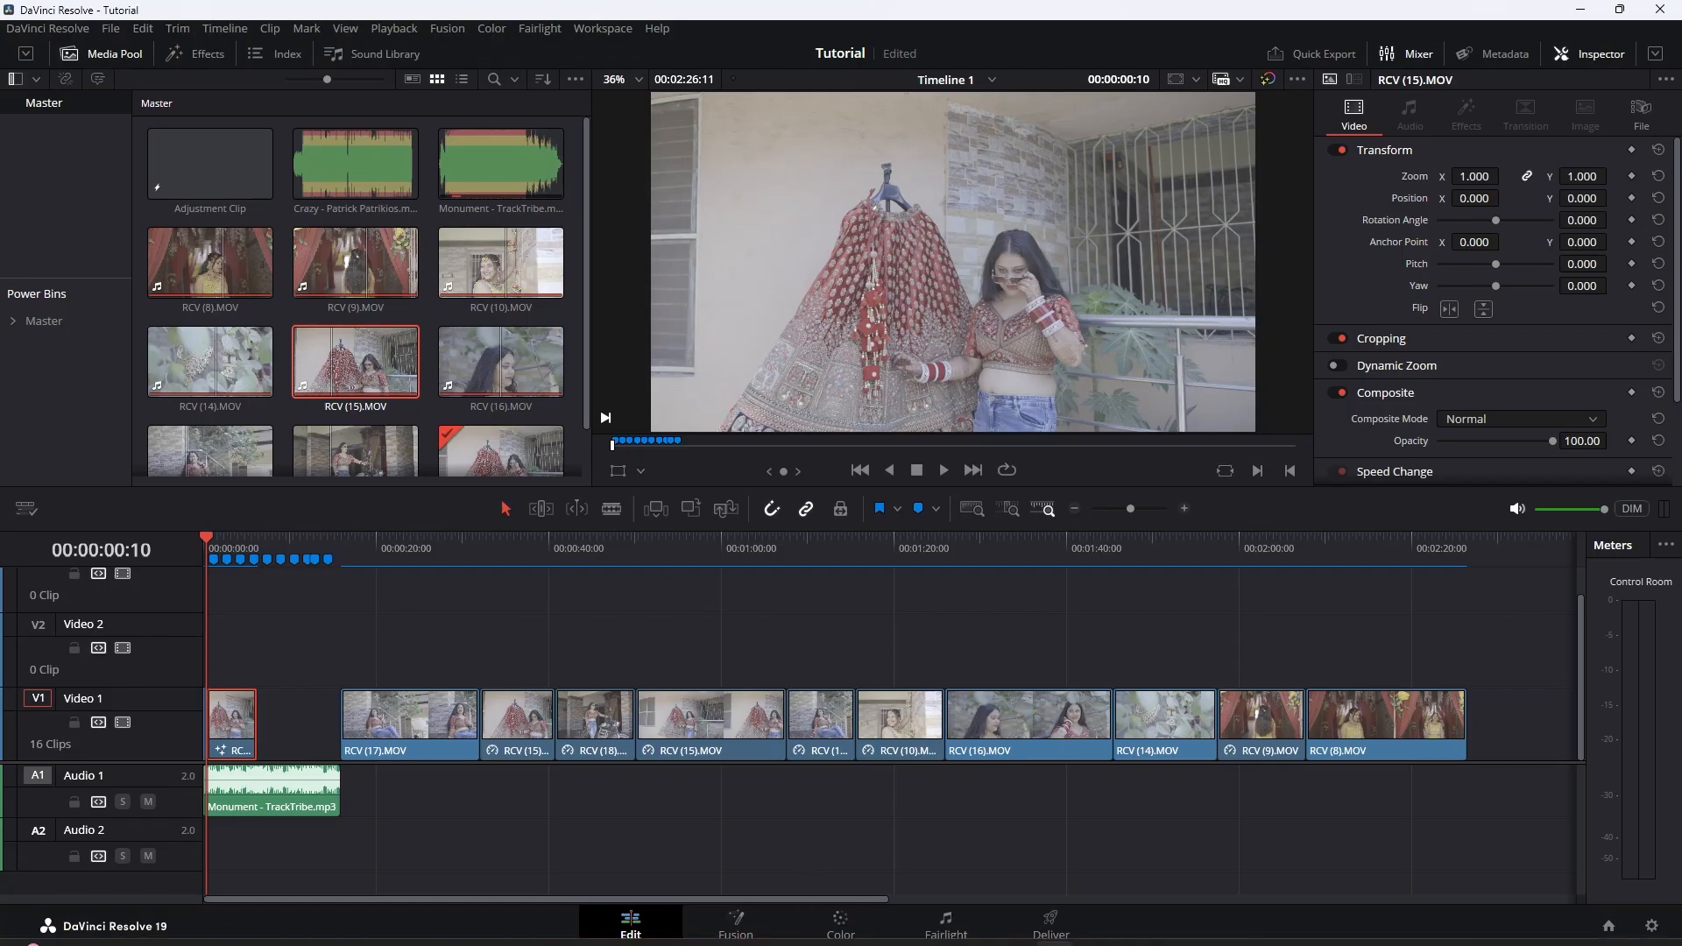
left_click(813, 931)
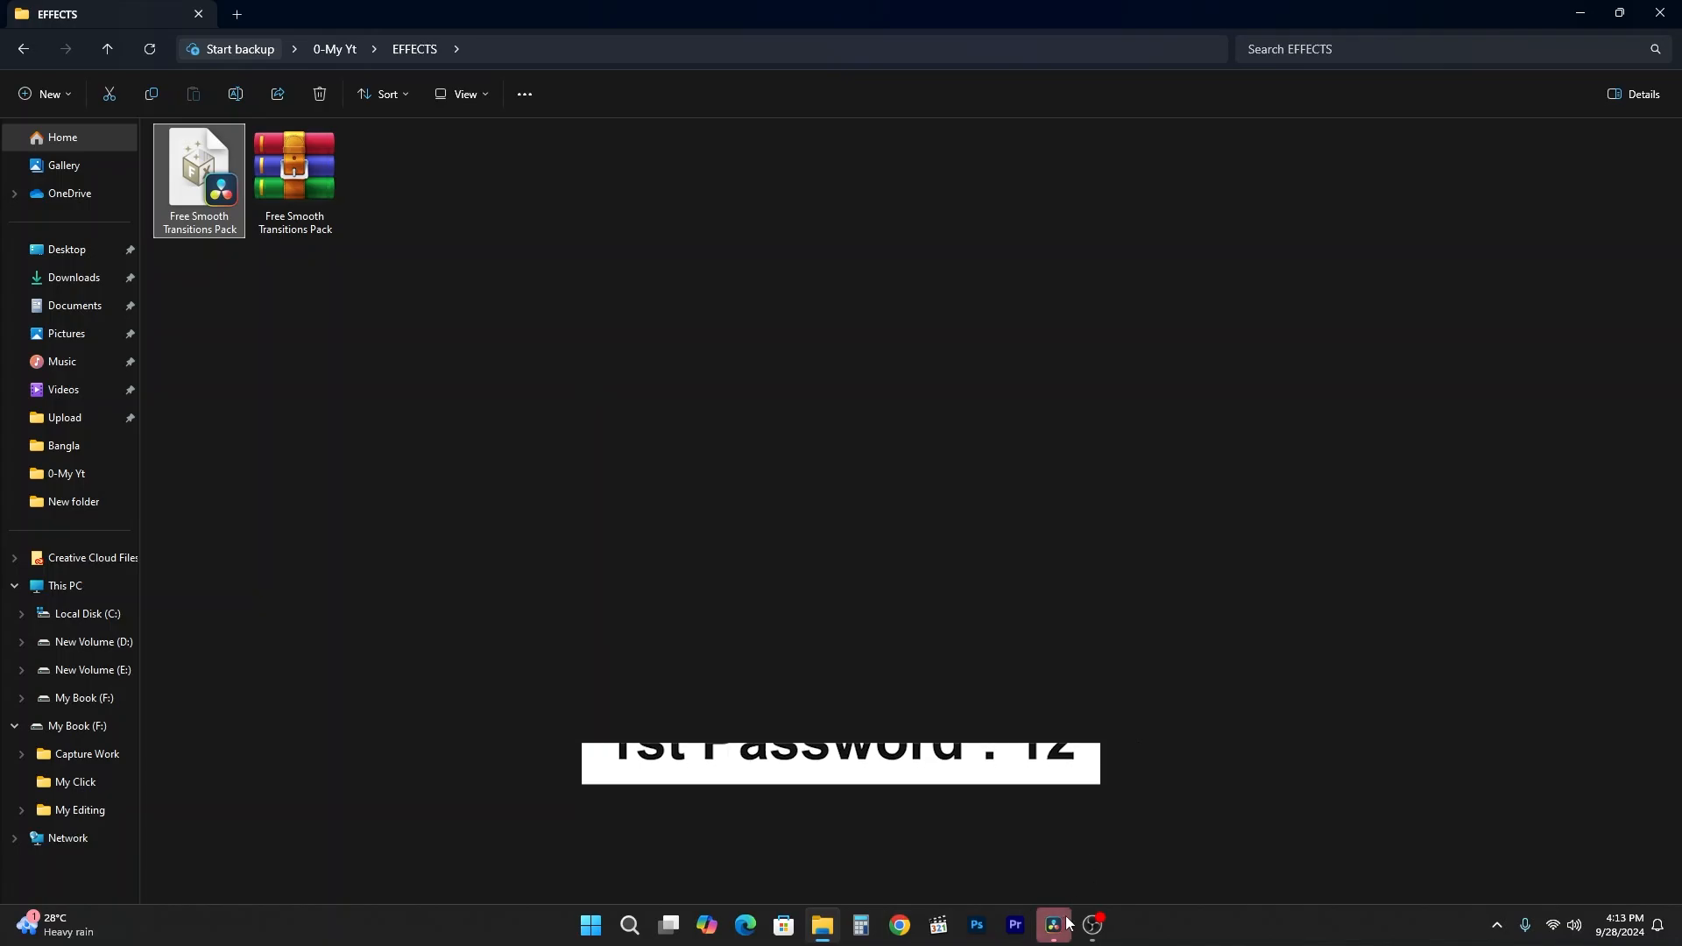
key("alt+Tab")
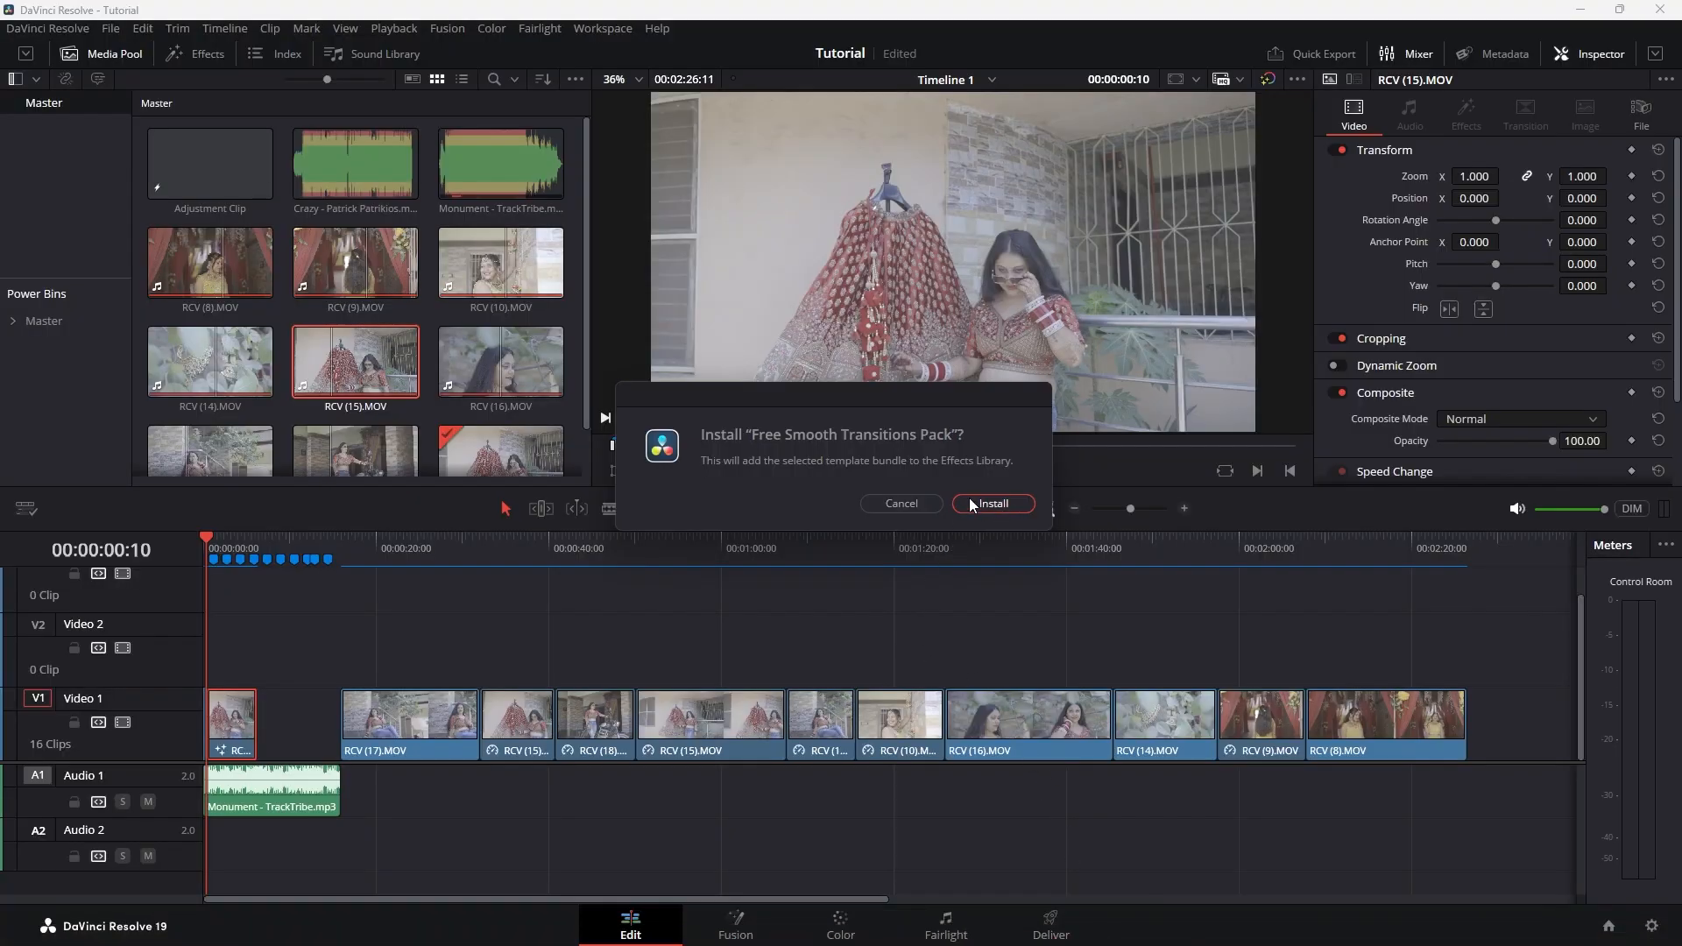
left_click(995, 505)
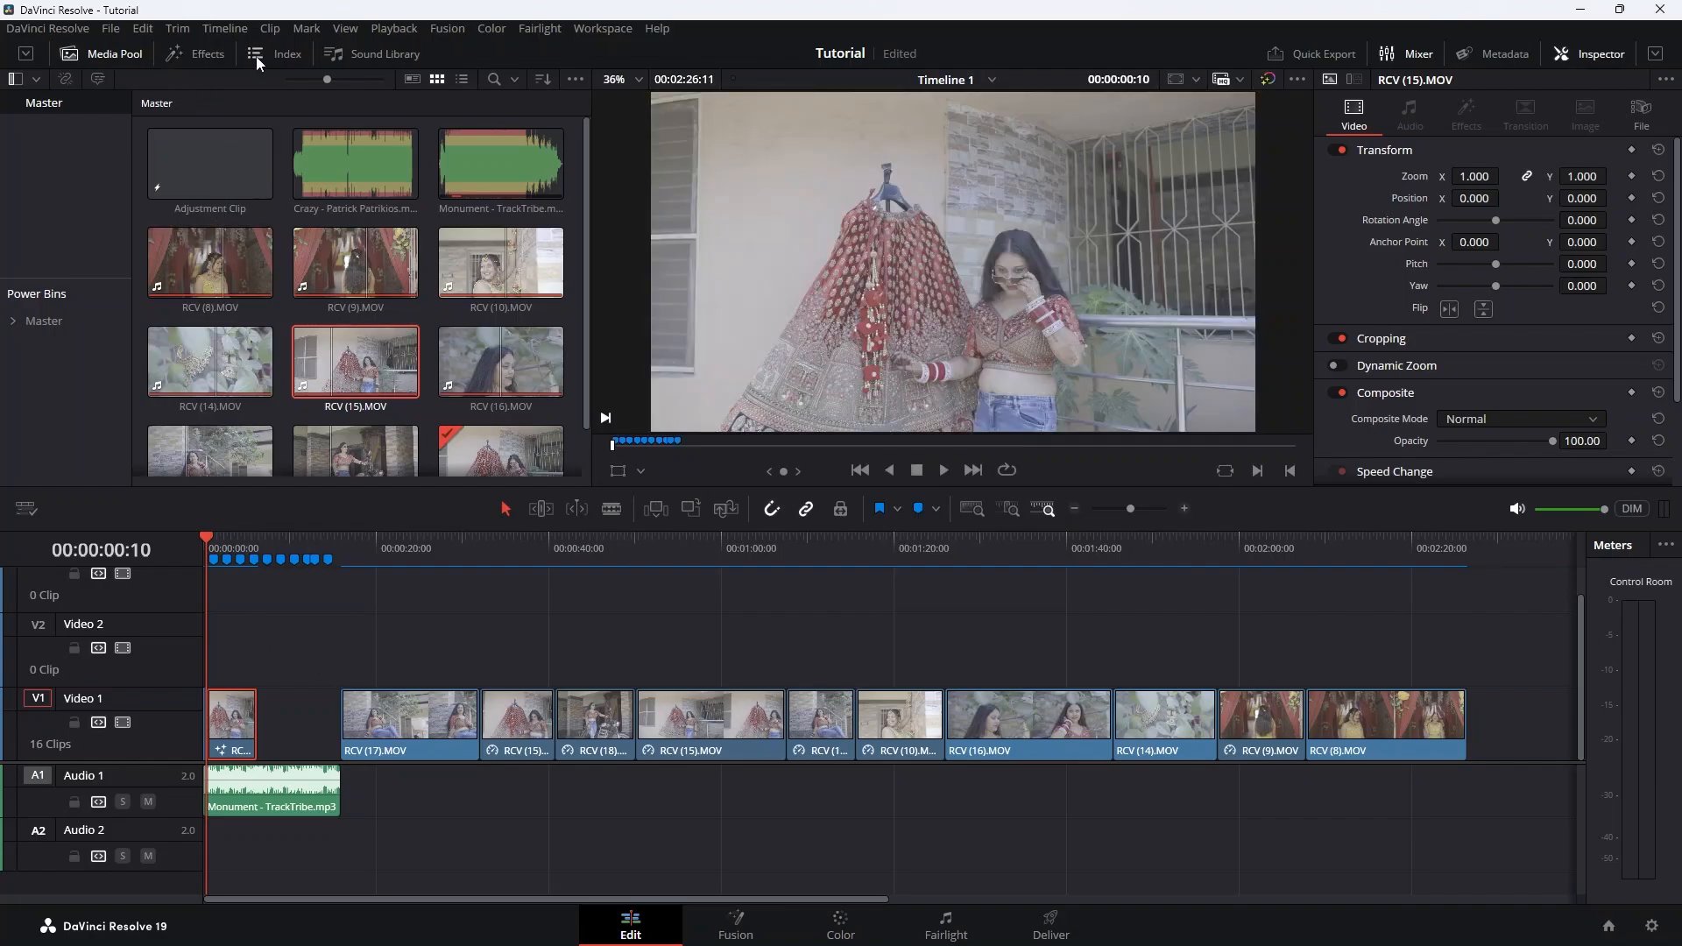
Show the Free Smooth Transitions Pack among the video transitions in the effects library
left_click(115, 55)
left_click(119, 54)
left_click(197, 54)
left_click(37, 103)
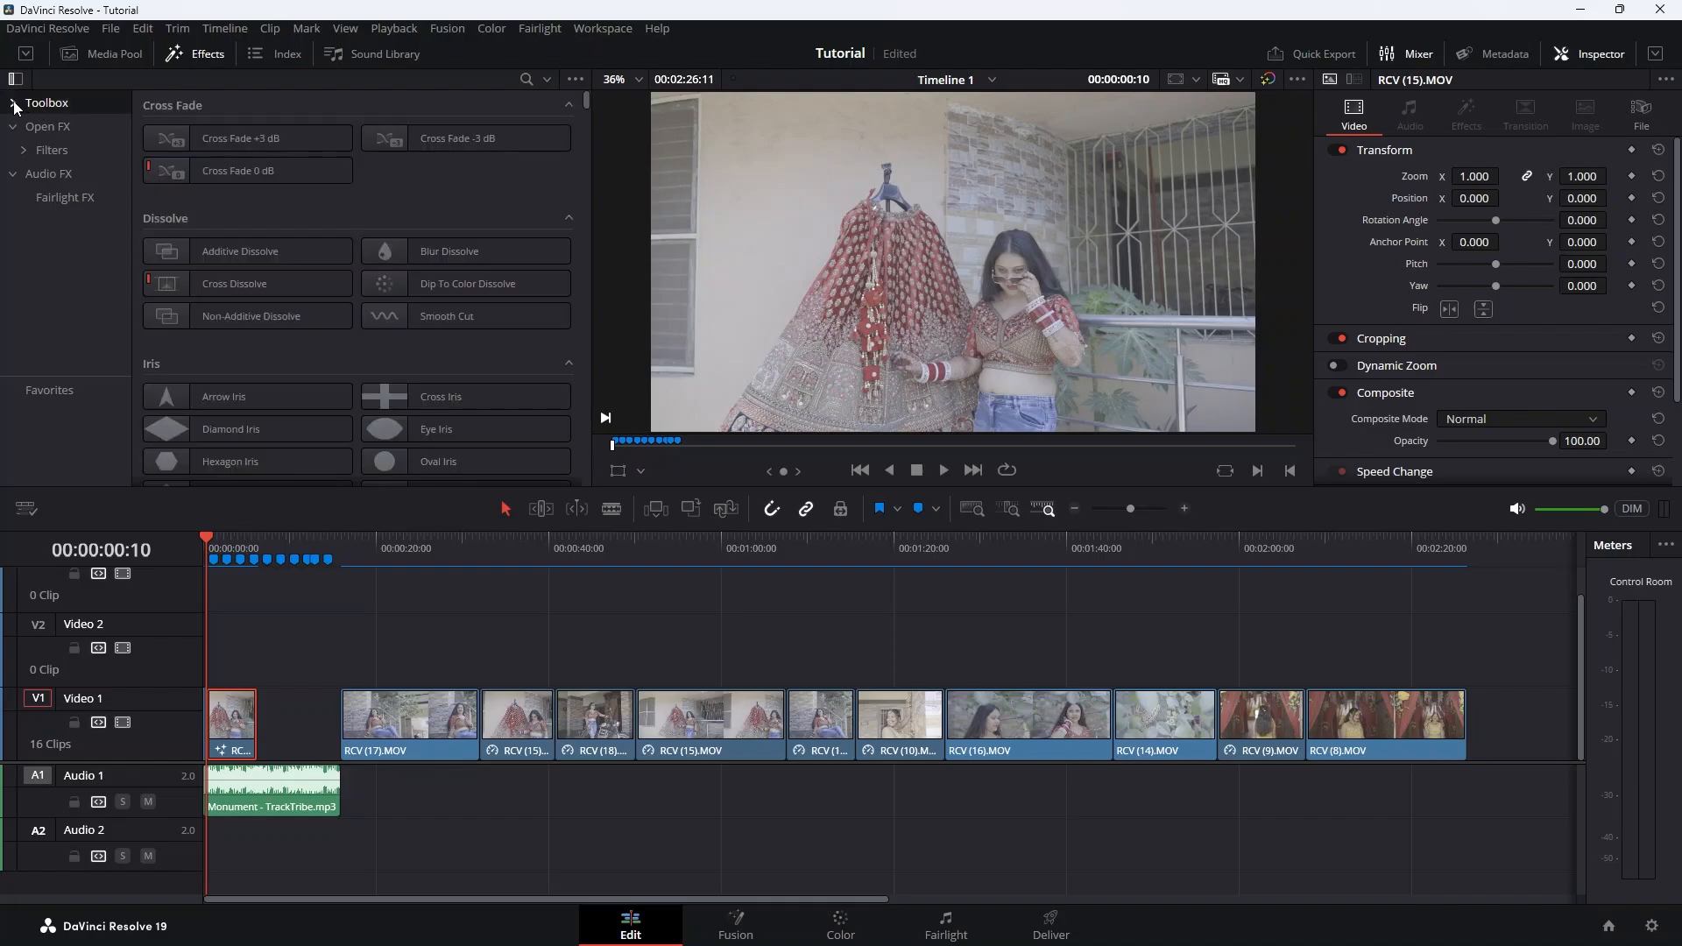
left_click(15, 105)
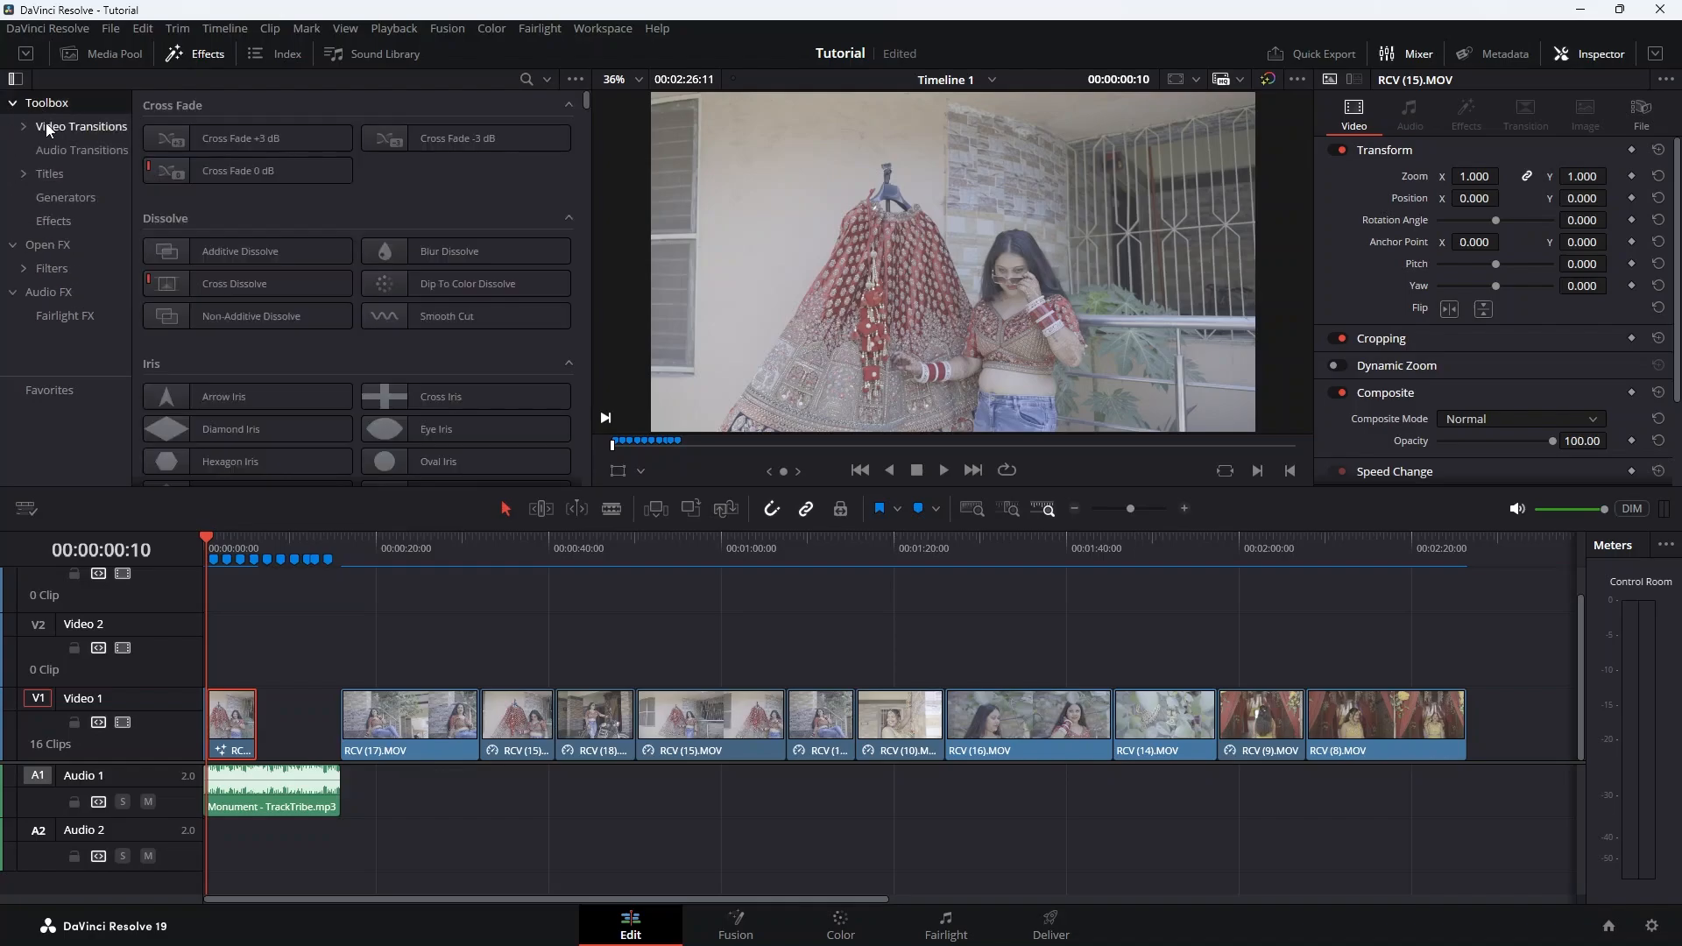
left_click(24, 125)
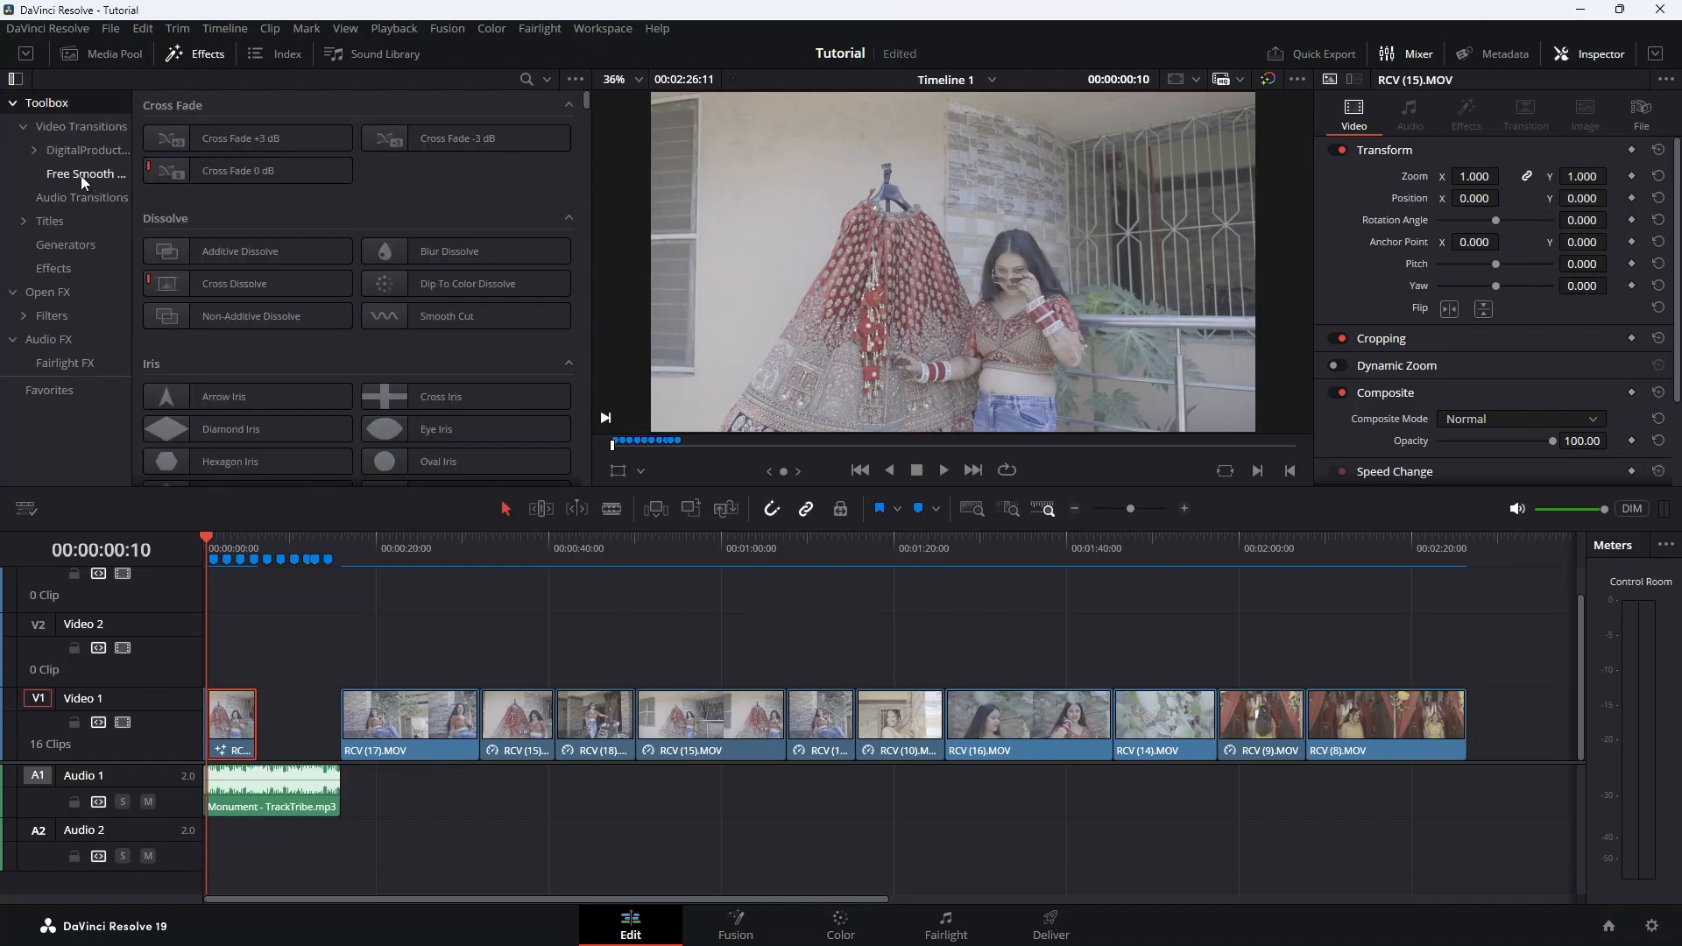
left_click(73, 175)
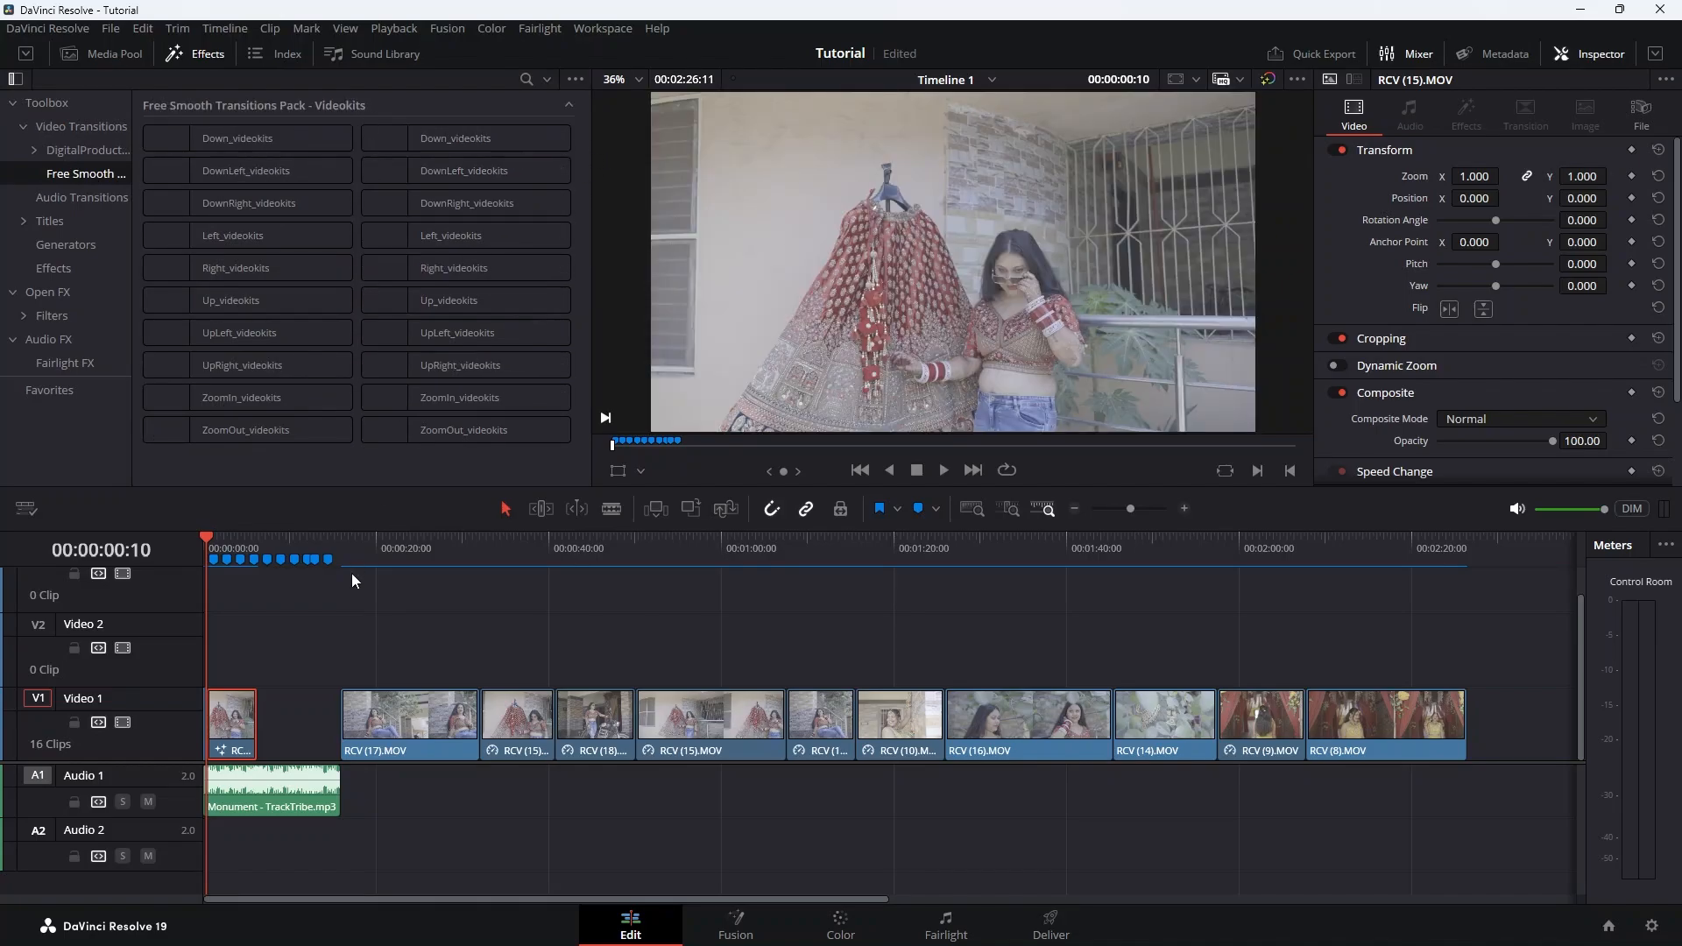
Move the RCV (17) clip against the end of the RCV (15) clip and try adding Down_videokits at their cut
key("ctrl+equal")
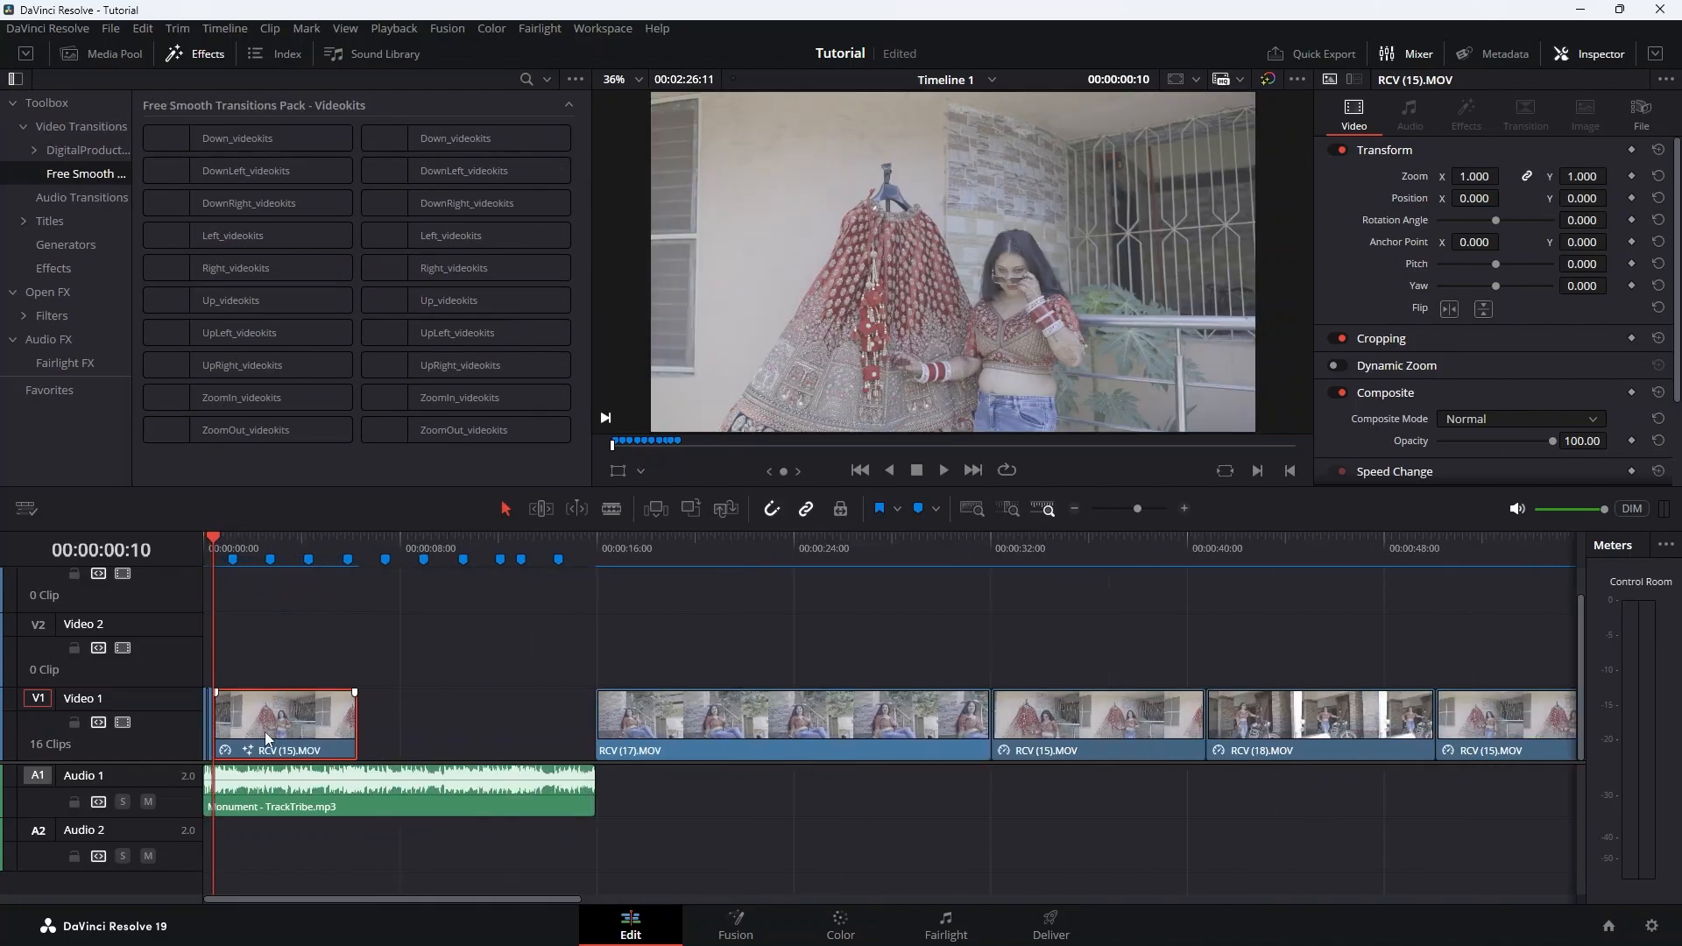
key("ctrl+minus")
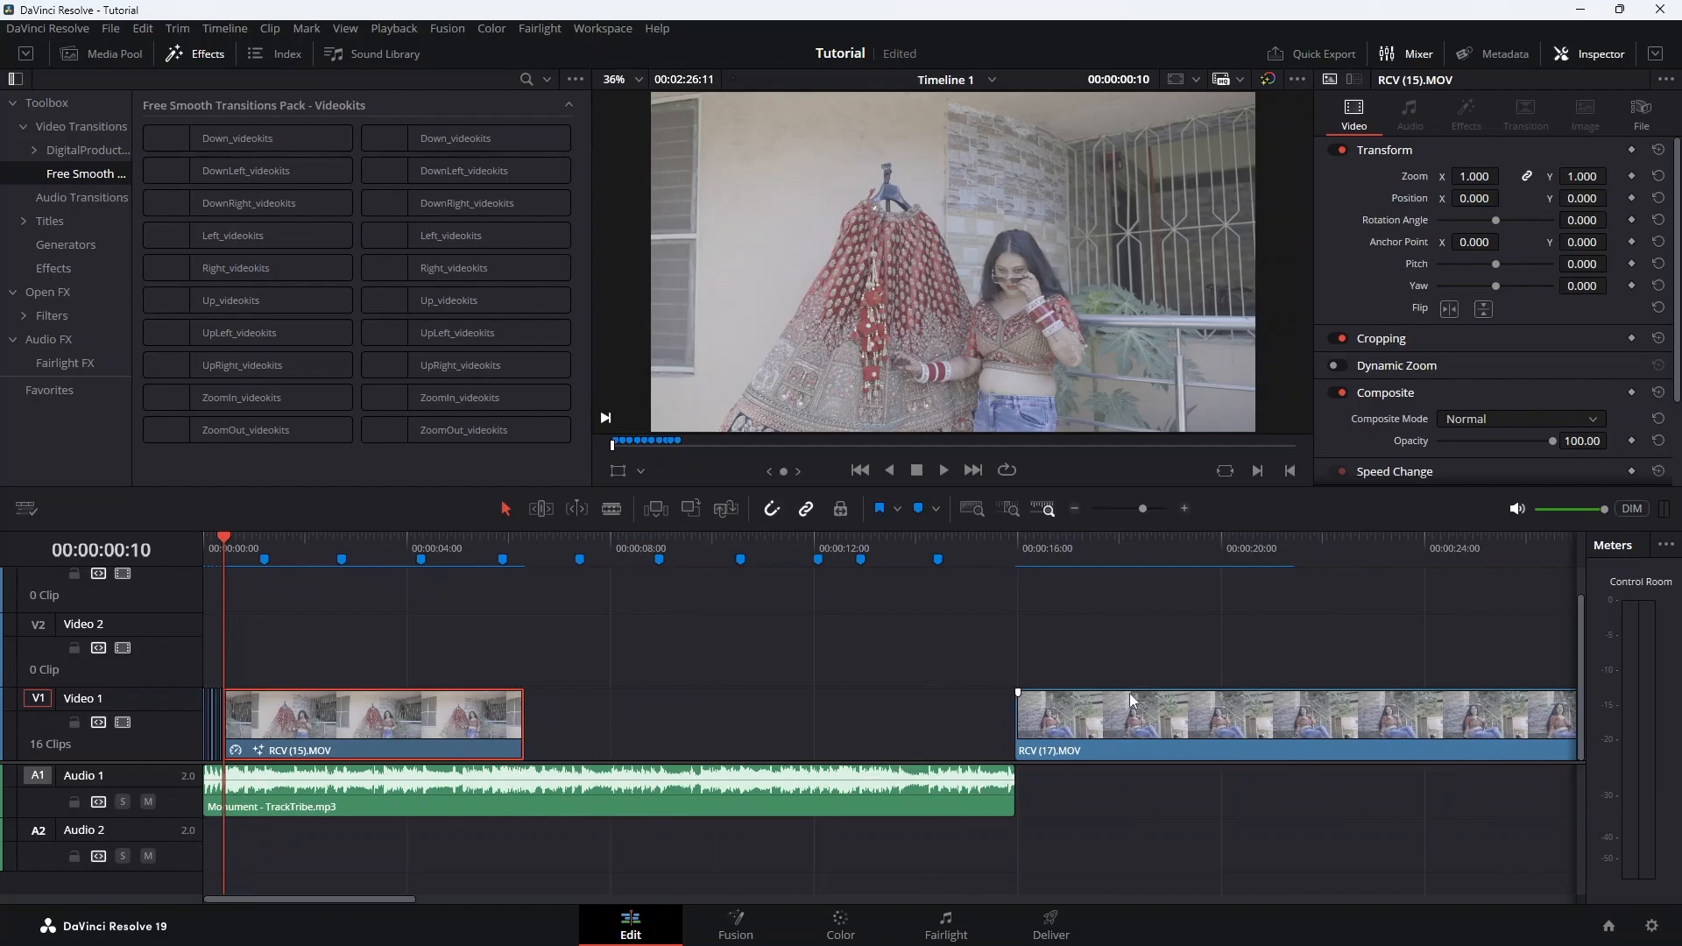
left_click_drag(1141, 720, 638, 712)
left_click_drag(495, 547, 525, 550)
left_click_drag(239, 139, 530, 713)
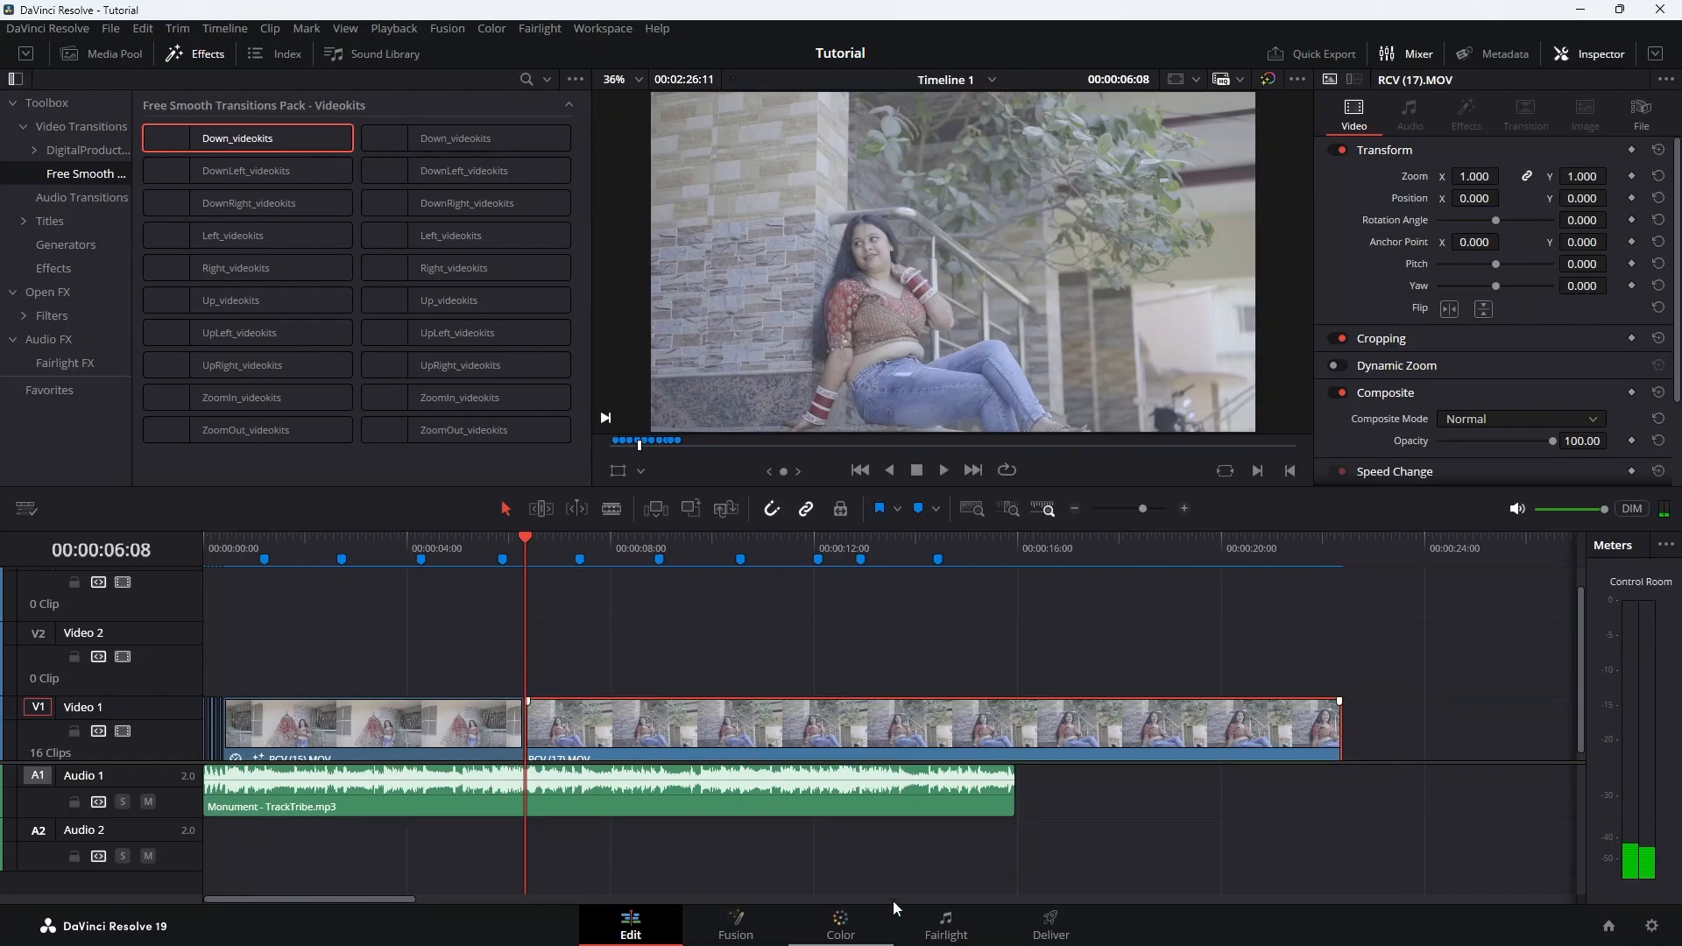
Split the first RCV (15) clip at Marker 1 (00:00:01:05) and delete the part after it
scroll(1579, 677, "down", 1)
left_click(452, 697)
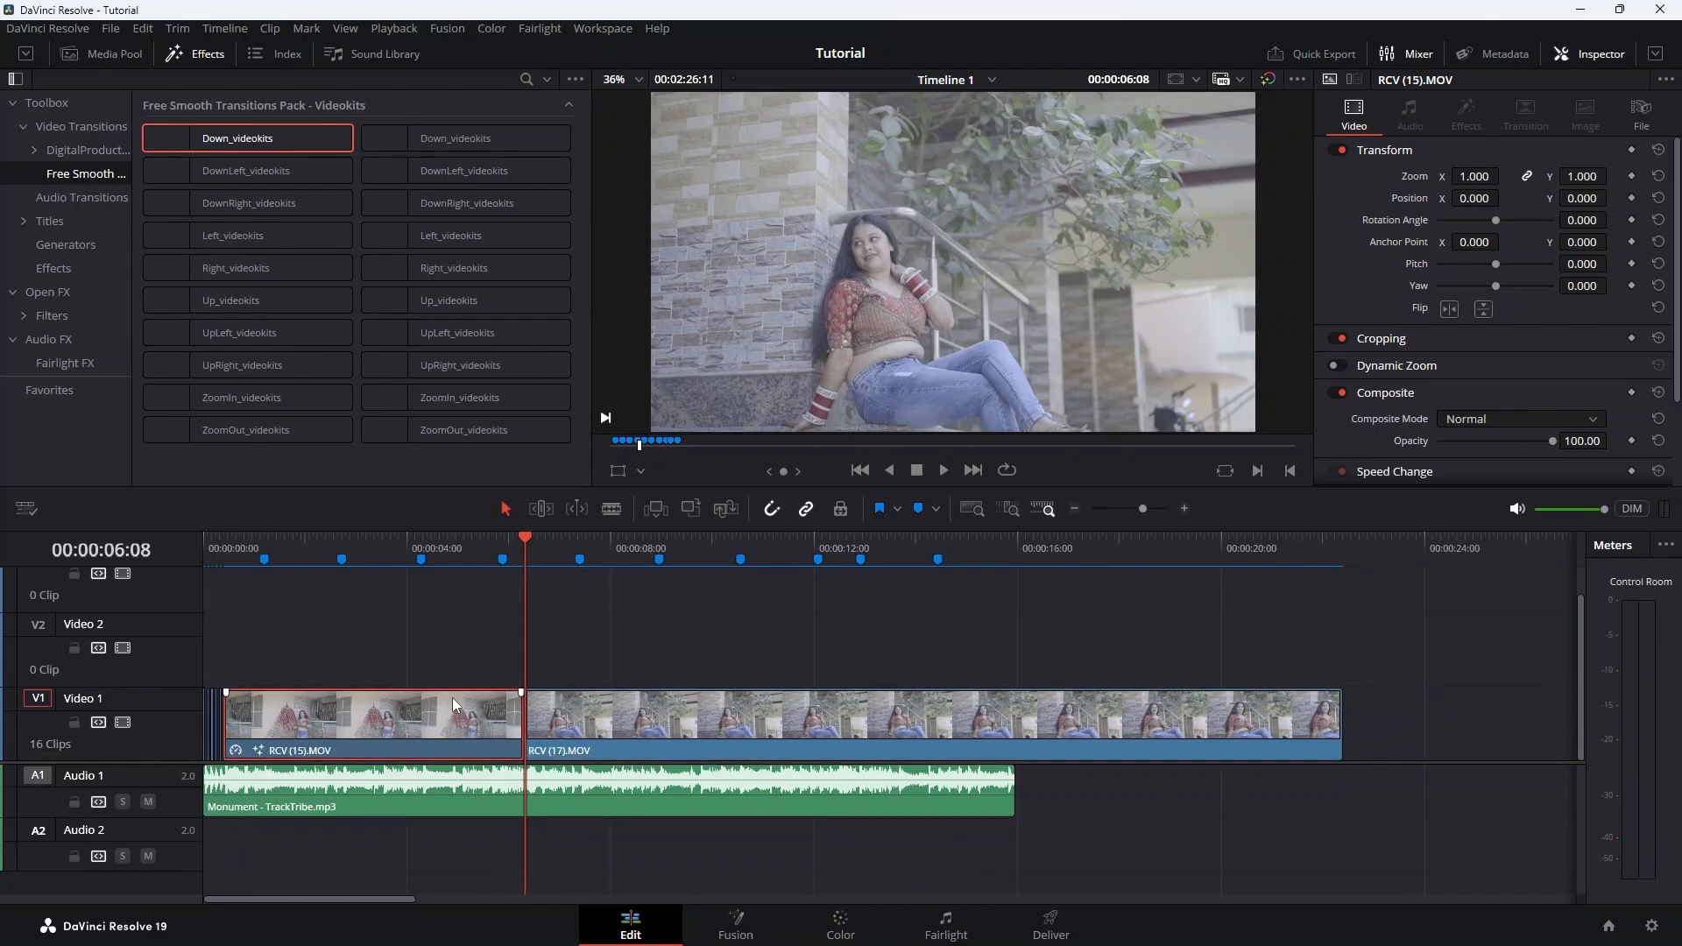
left_click(265, 559)
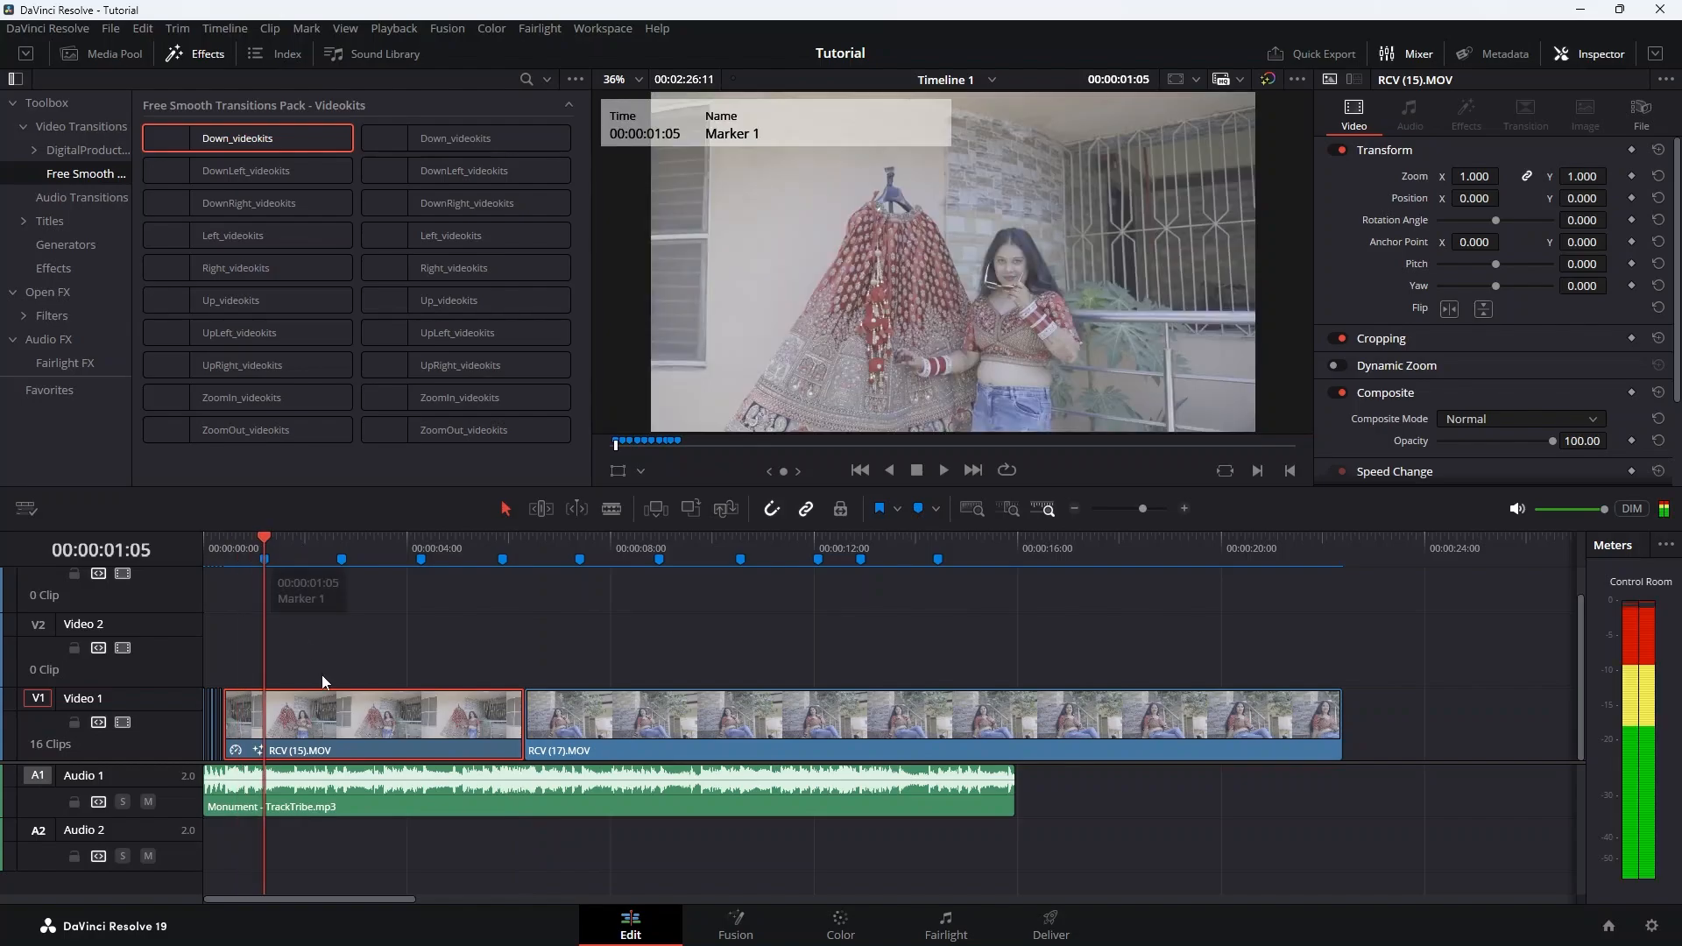
key("ctrl+b")
left_click(343, 732)
key("Delete")
Move the RCV (17) clip to Marker 1, directly against the shortened RCV (15) clip
left_click(628, 717)
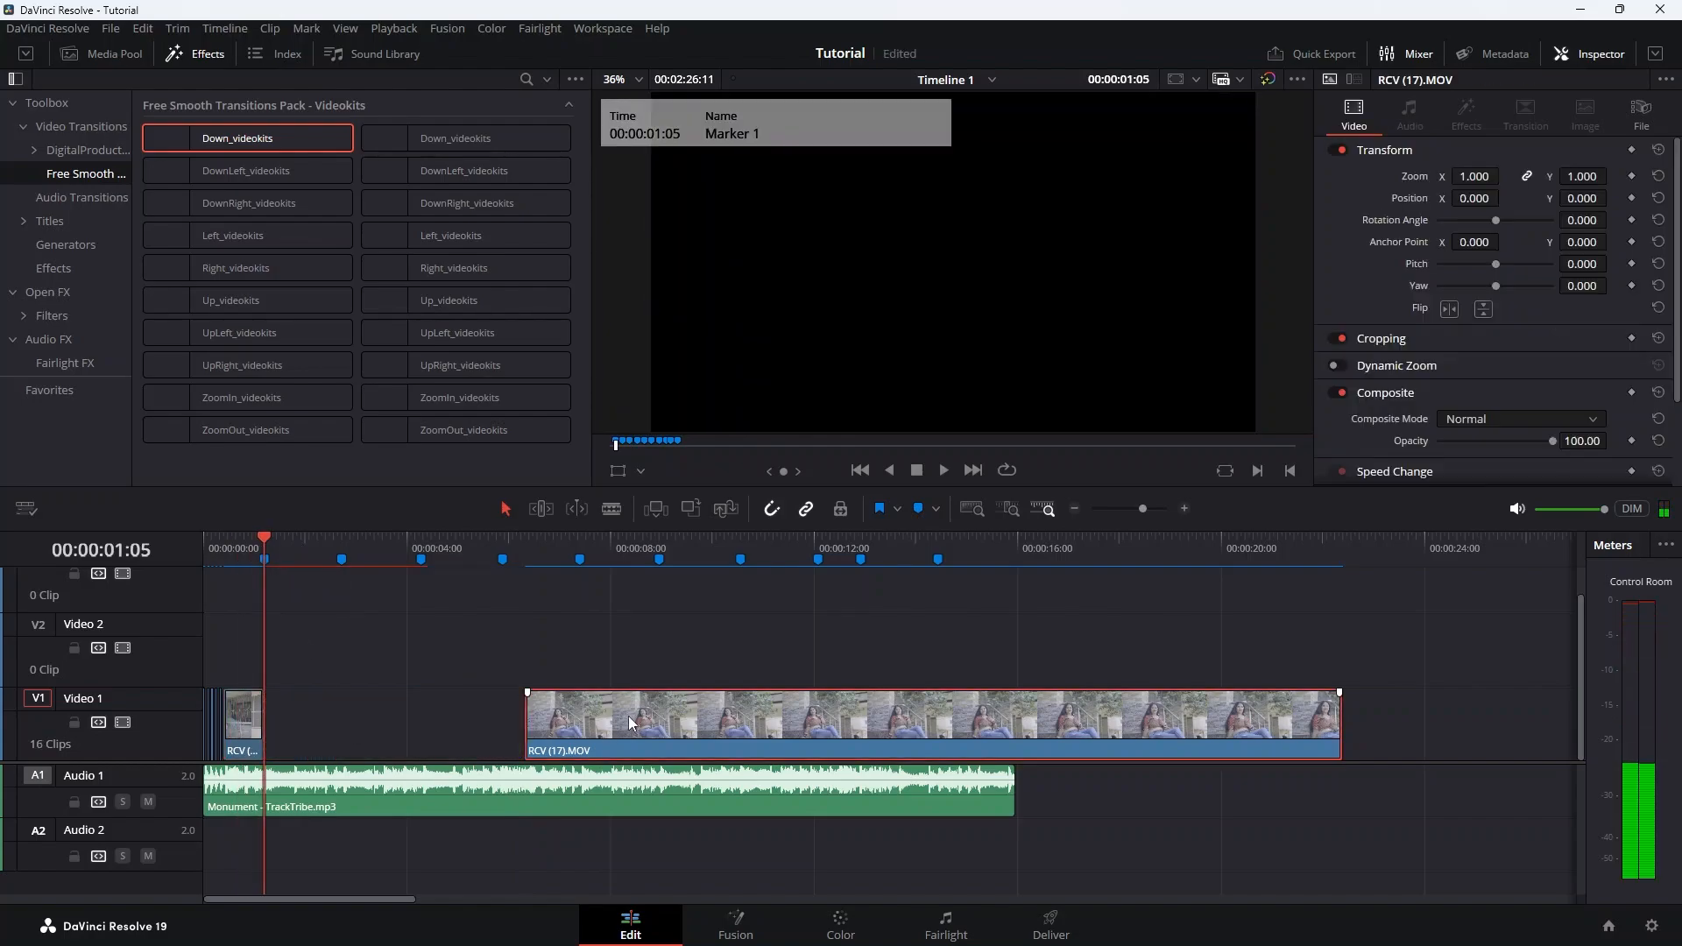
left_click_drag(578, 716, 319, 720)
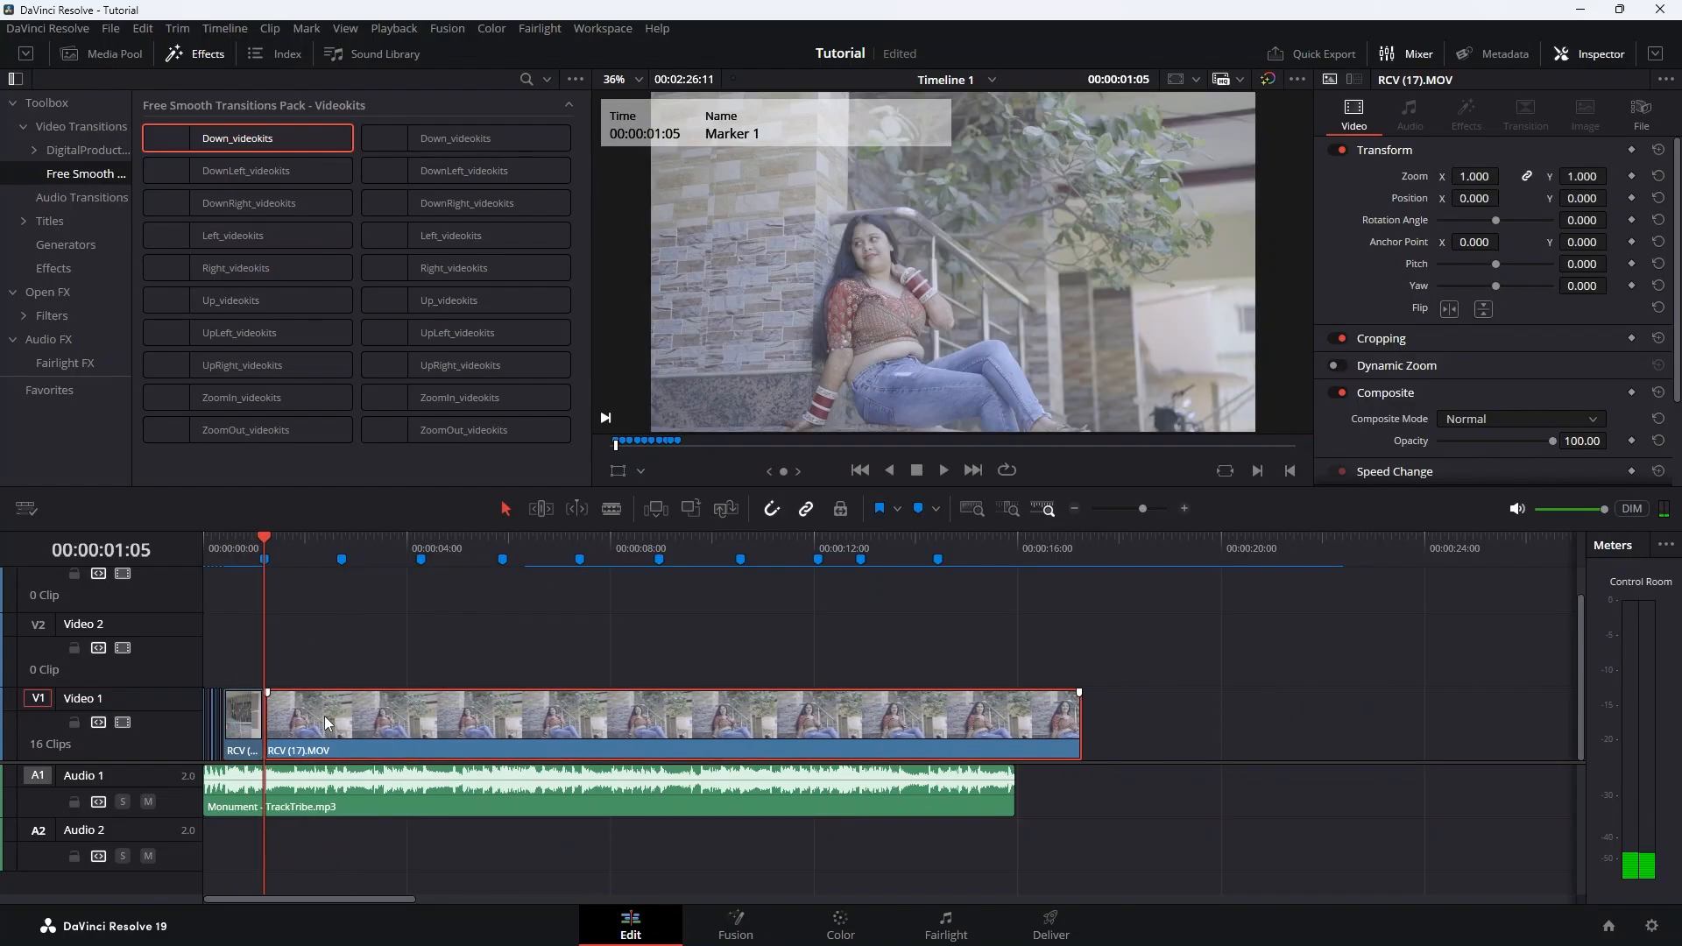
left_click_drag(224, 137, 300, 164)
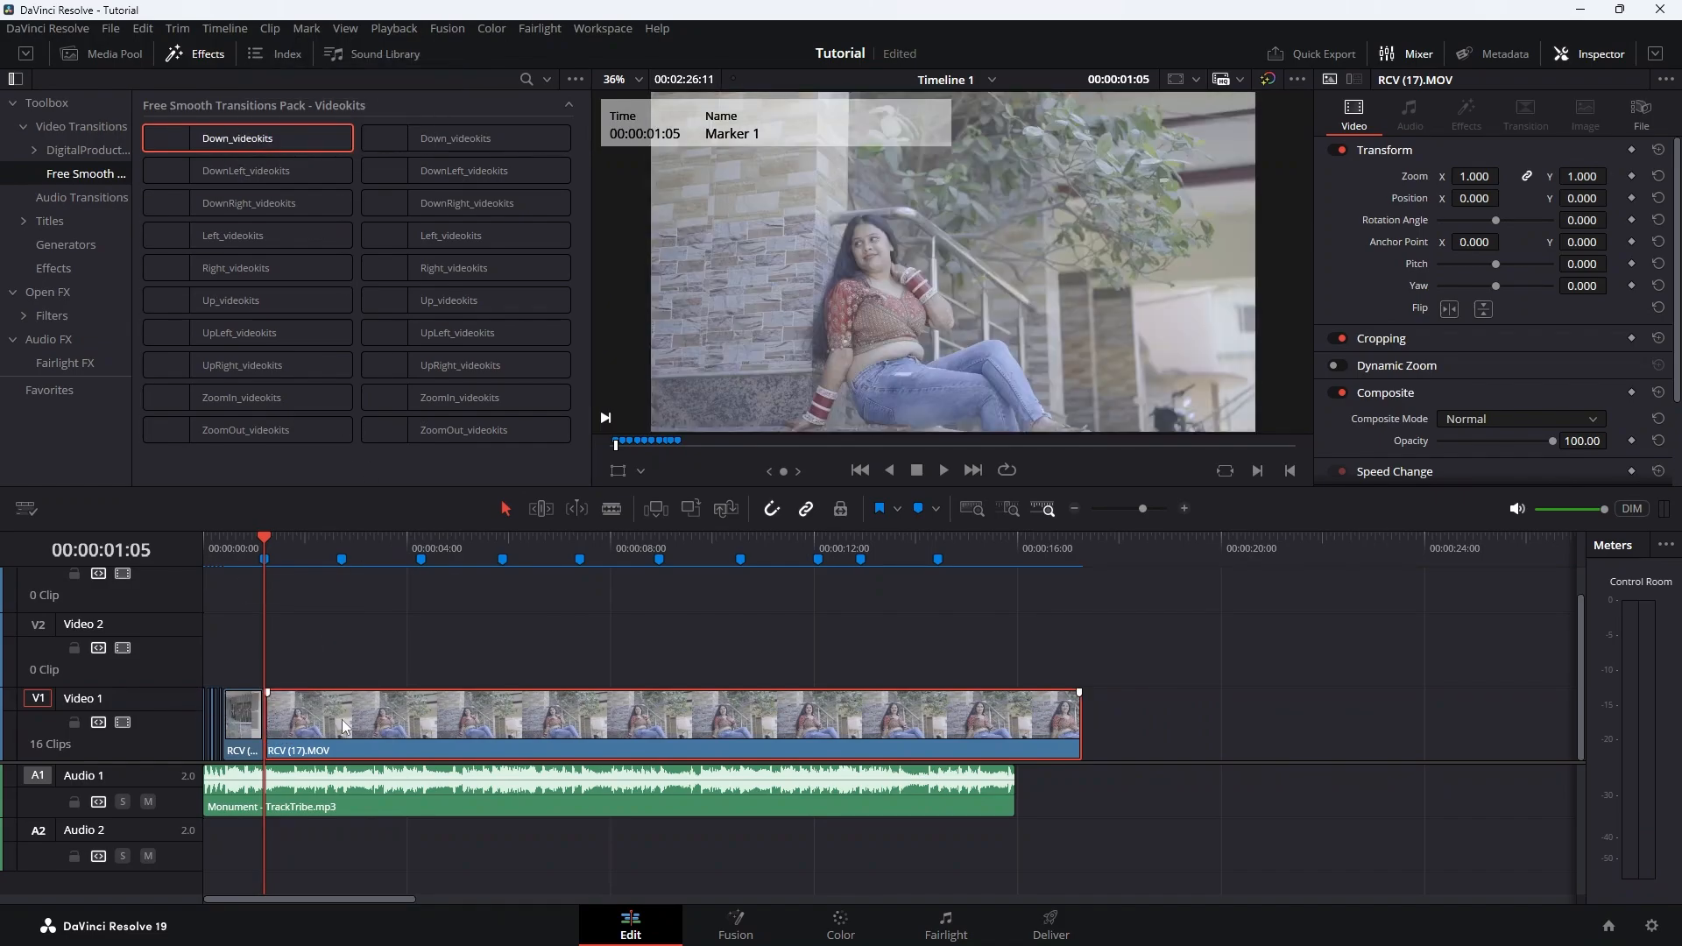
Cut off the start of the RCV (17) clip up to 00:00:08:14 and move the remainder back to Marker 1
left_click_drag(296, 538, 637, 614)
key("ctrl+b")
key("BackSpace")
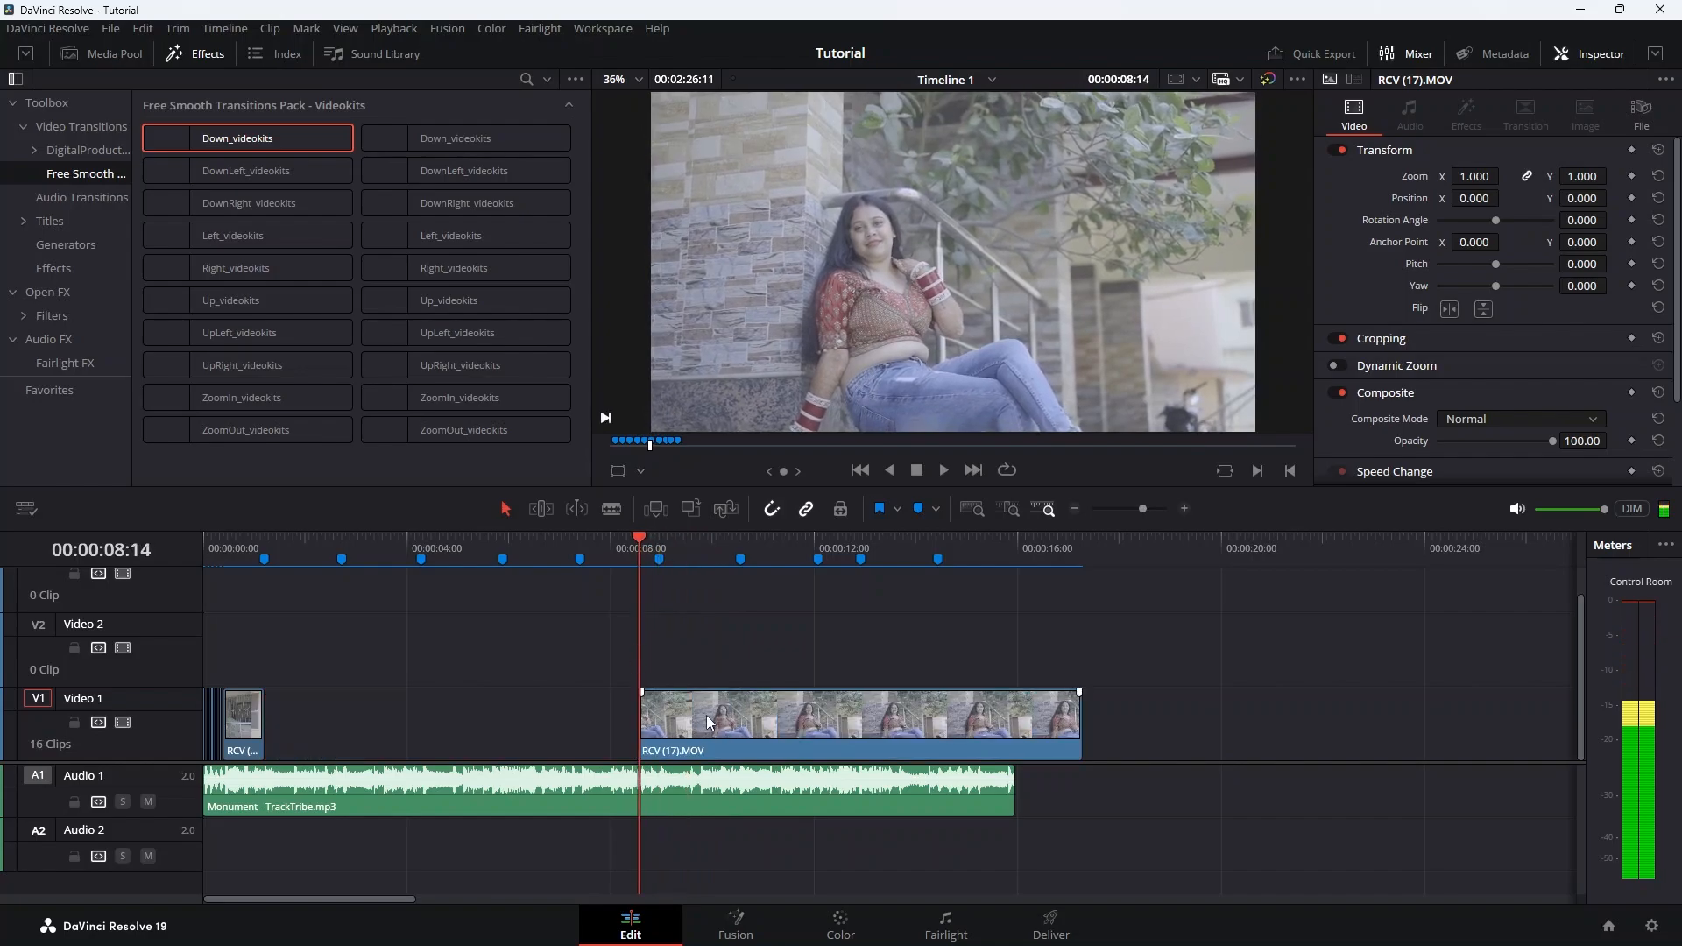
left_click_drag(686, 722, 312, 727)
Apply the Down_videokits transition to the cut between the RCV (15) and RCV (17) clips
left_click(249, 545)
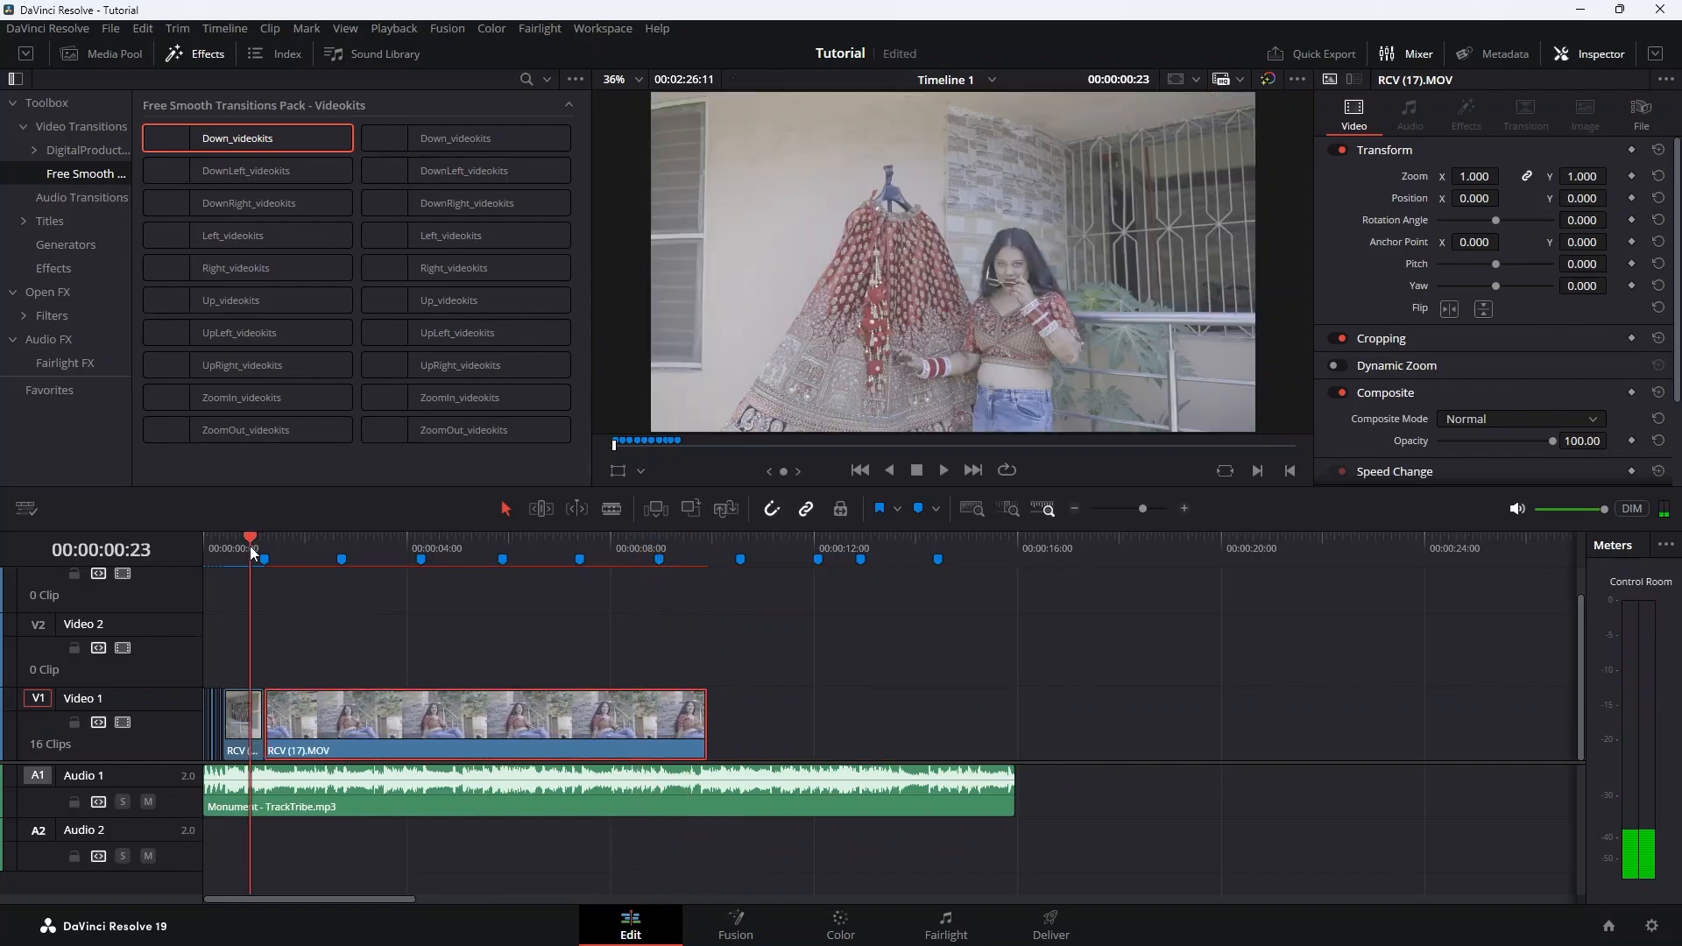
left_click_drag(223, 140, 262, 727)
left_click_drag(1580, 627, 1549, 713)
Play back the Down_videokits transition from just before the cut to check its motion
left_click(229, 544)
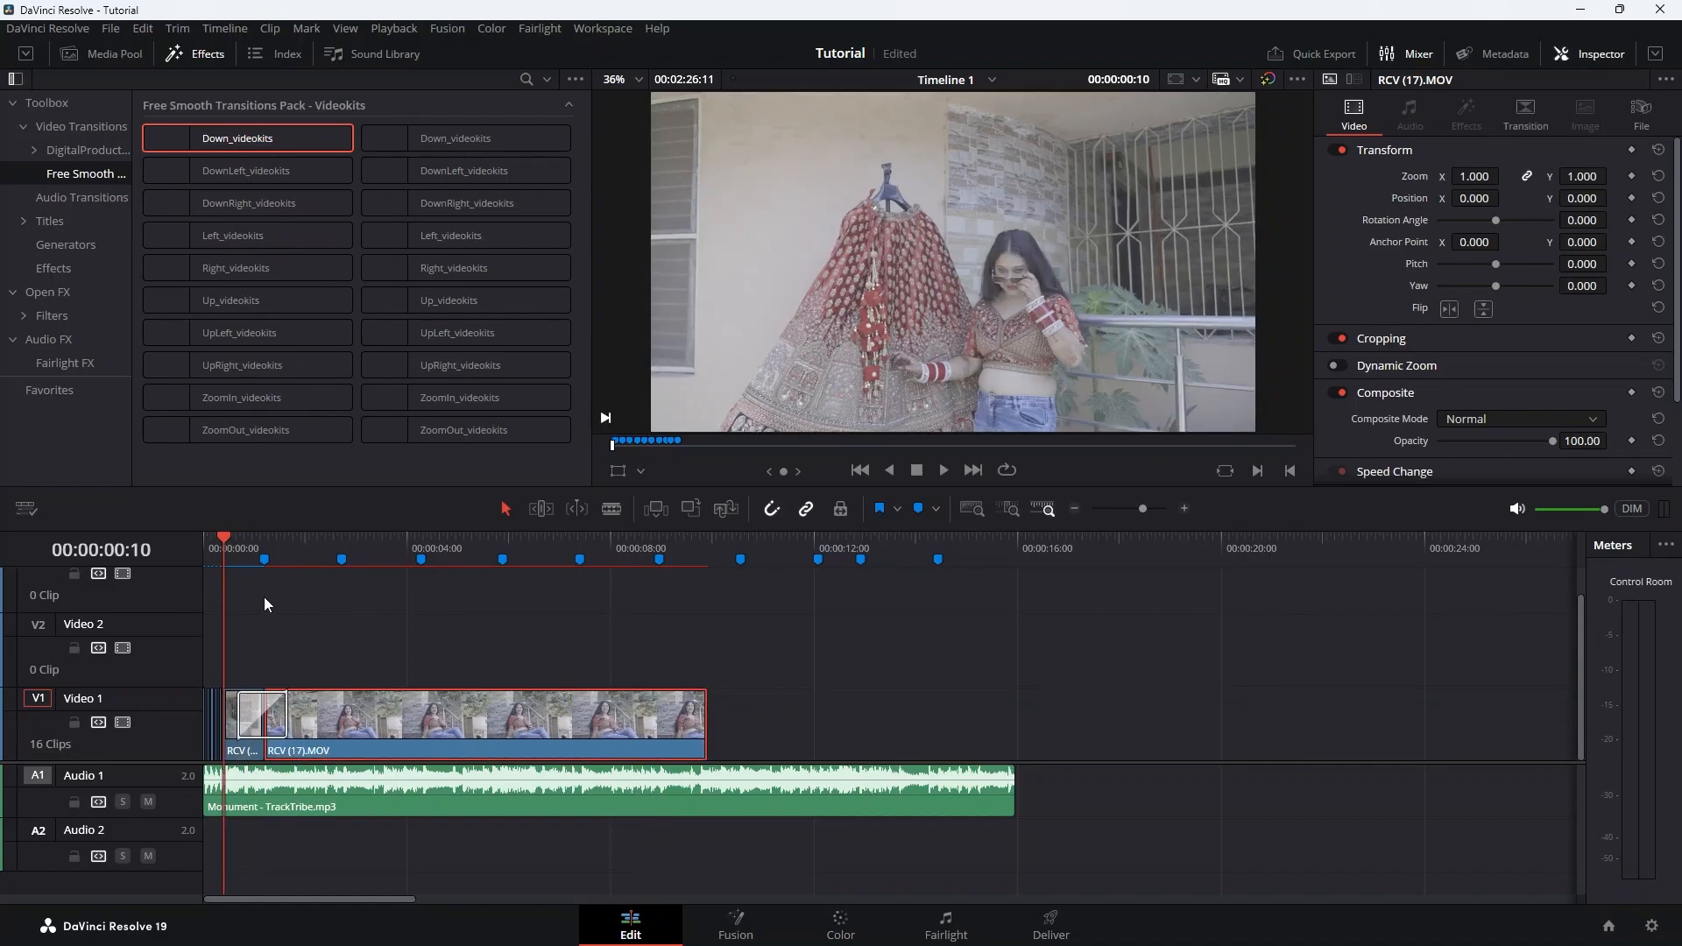
key("ctrl+equal")
key("ctrl+equal")
key("space")
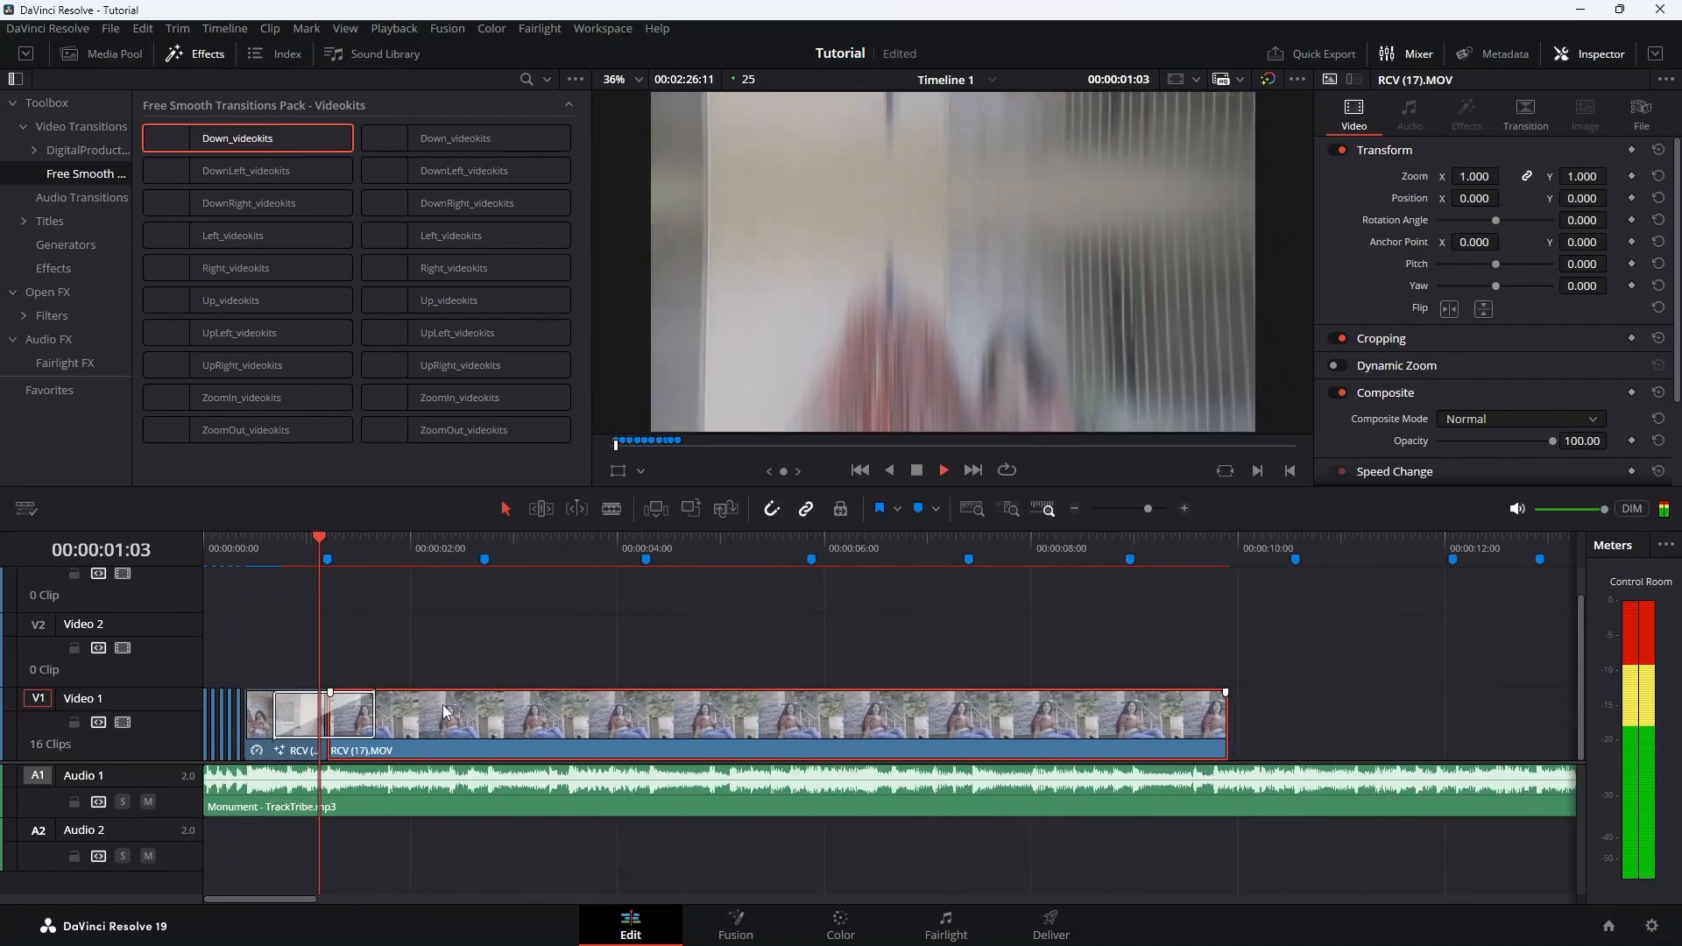
mouse_move(308, 548)
left_mouse_down()
mouse_move(266, 554)
mouse_move(412, 567)
mouse_move(303, 594)
mouse_move(296, 574)
left_mouse_up()
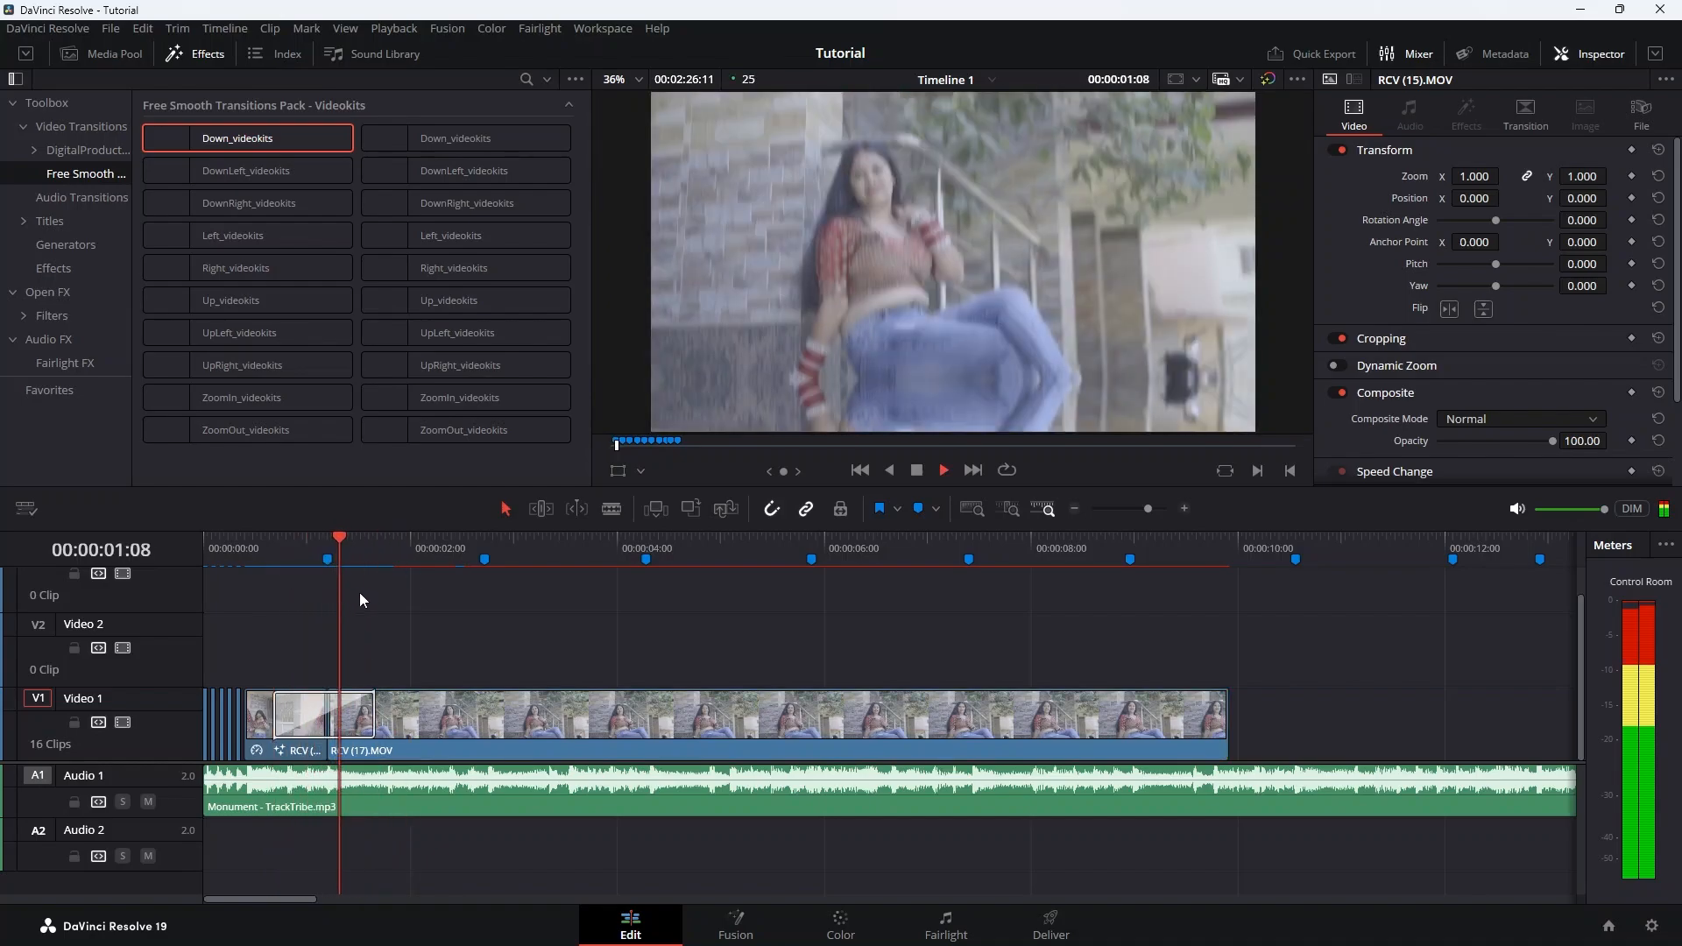
Split the RCV (17) clip at Marker 2 (00:00:02:18) and delete the part after it
scroll(455, 714, "down", 4)
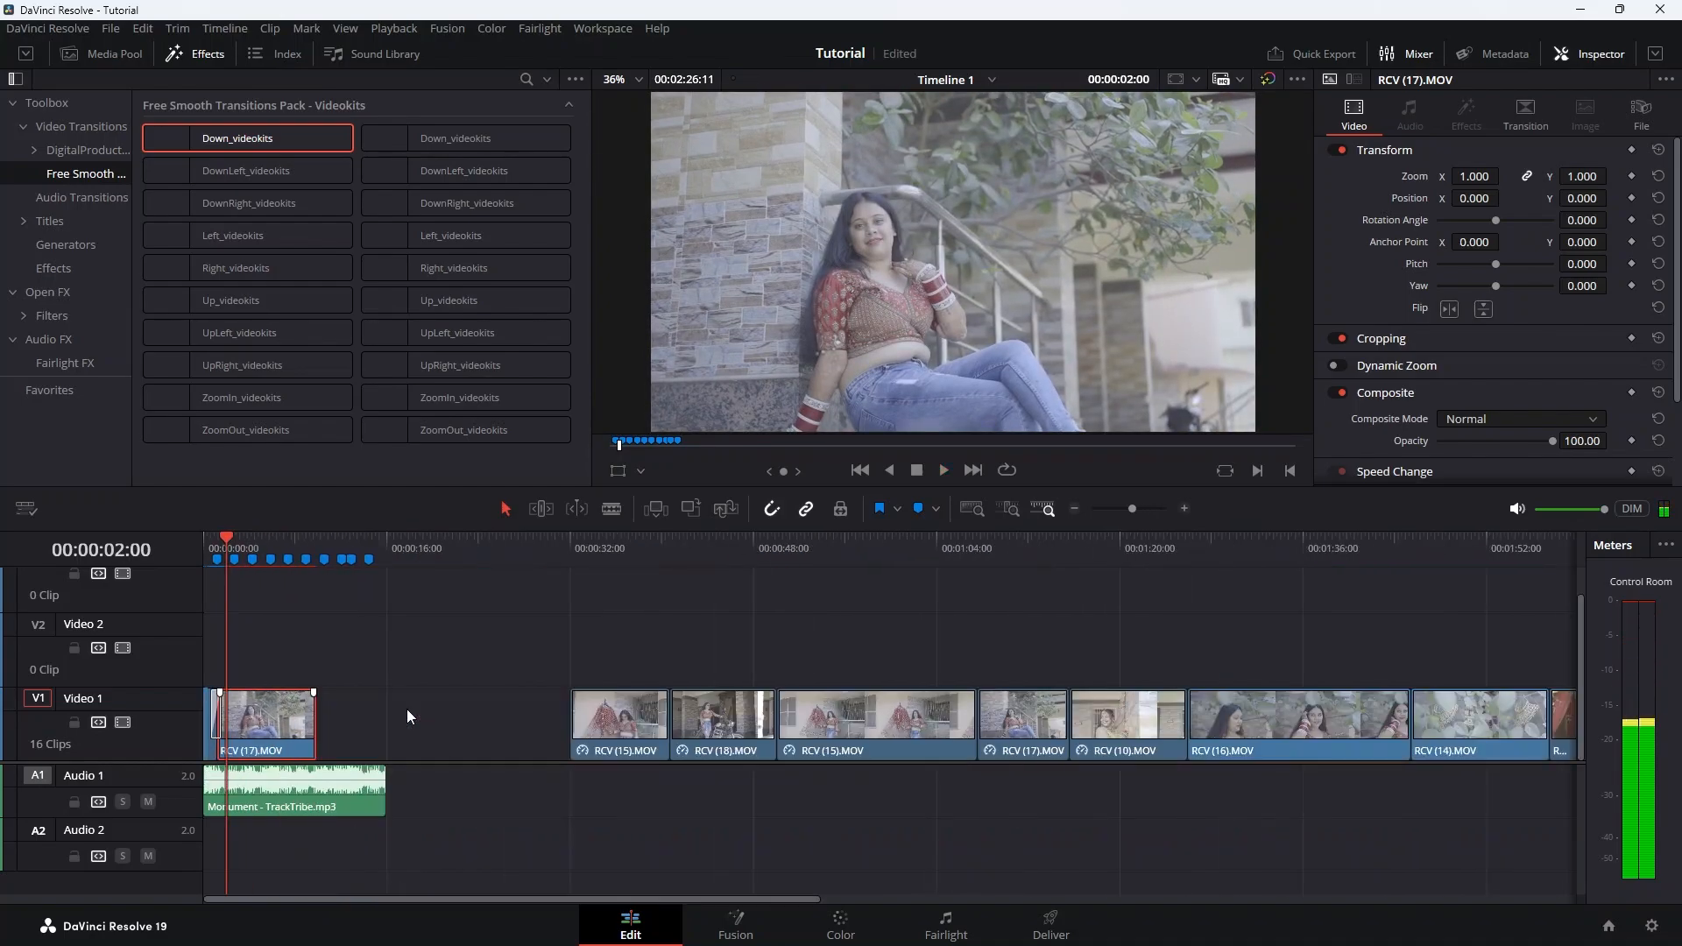
left_click(231, 534)
key("ctrl+b")
key("BackSpace")
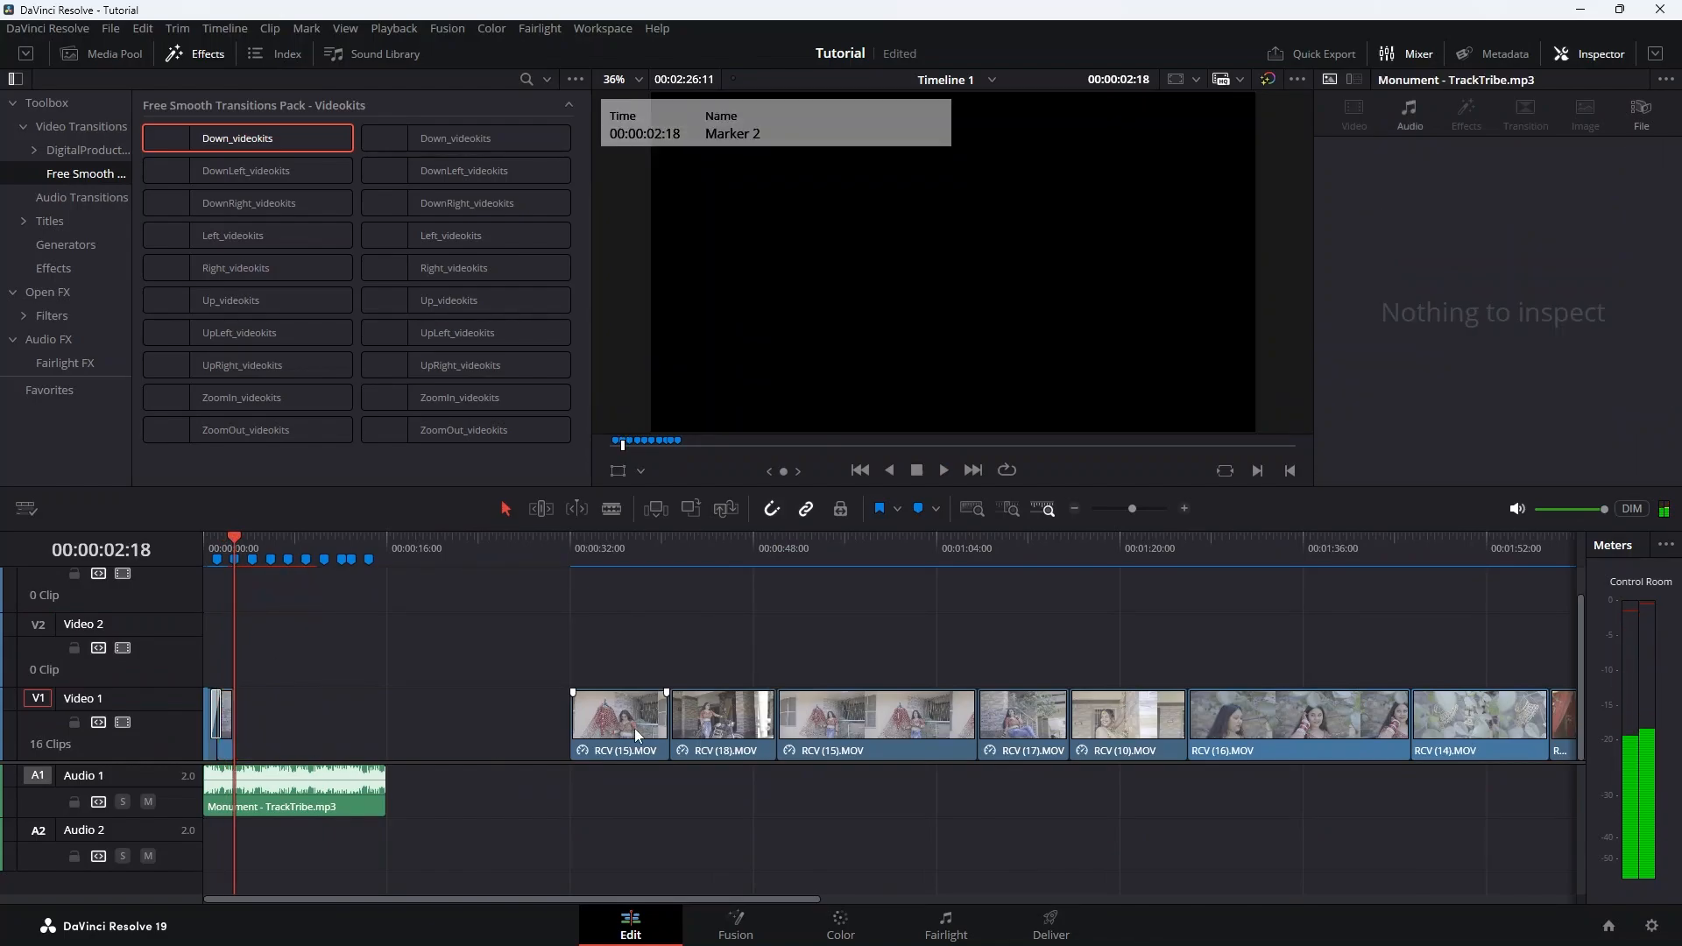
Move the next RCV (15) clip closer to the trimmed RCV (17) clip, starting near the third marker
left_click_drag(634, 728, 319, 728)
scroll(376, 736, "up", 3)
scroll(376, 736, "up", 1)
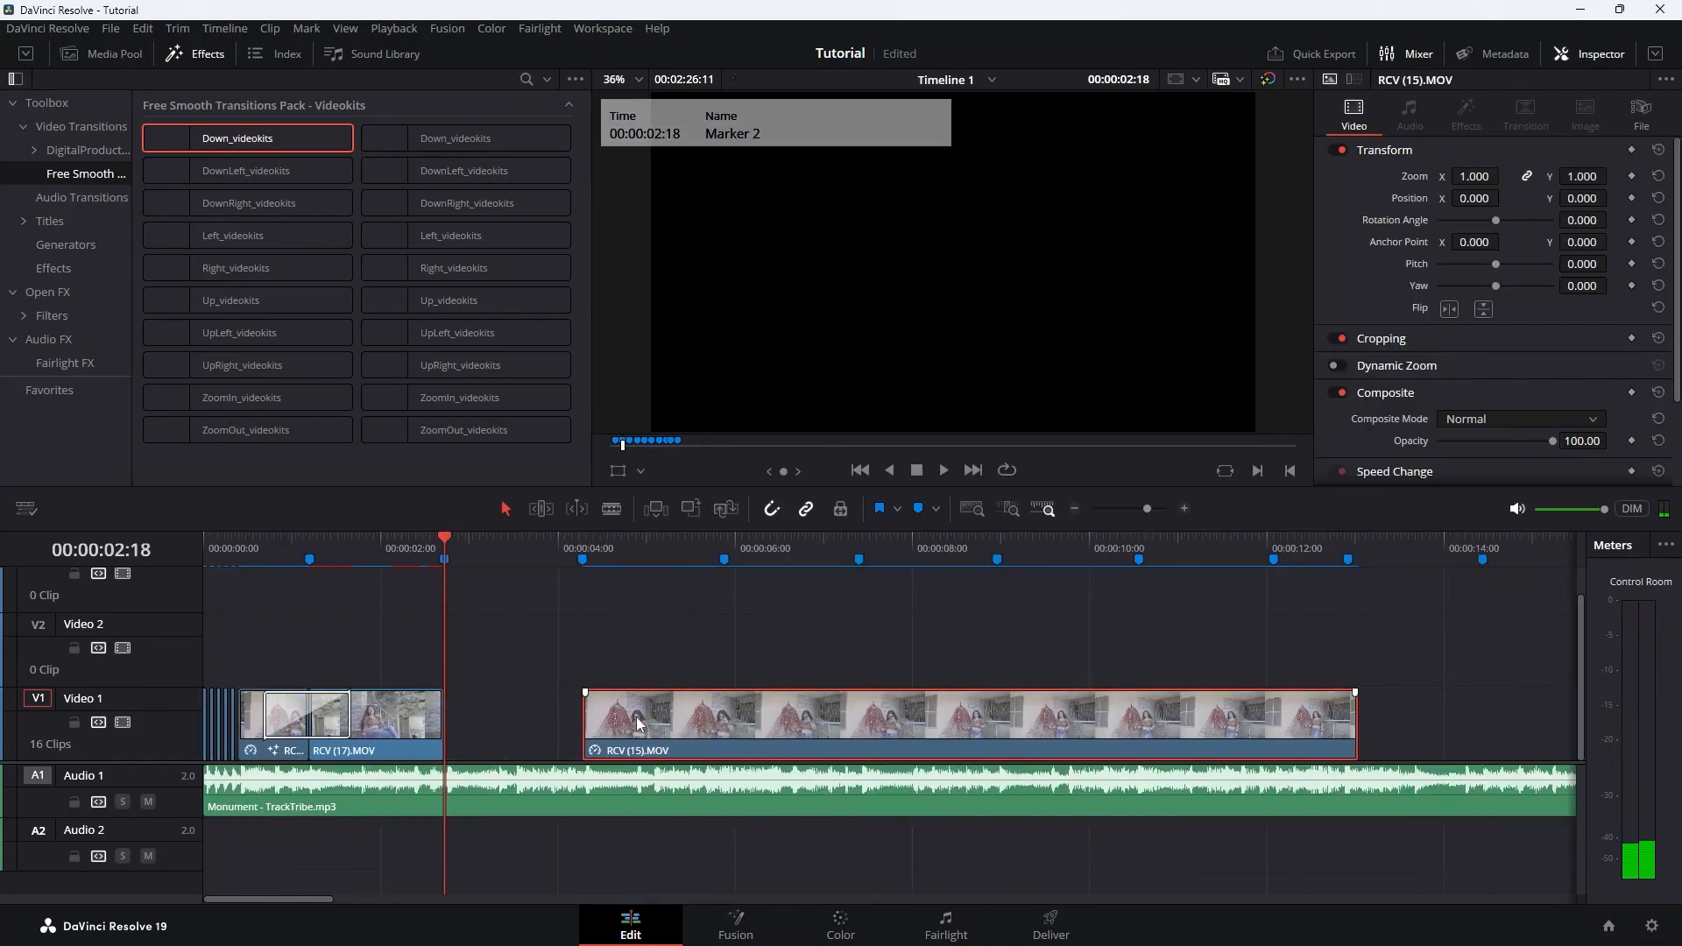
scroll(582, 729, "down", 2)
Split the moved RCV (15) clip at about 00:00:05:00 and delete the part before the cut
left_click(424, 538)
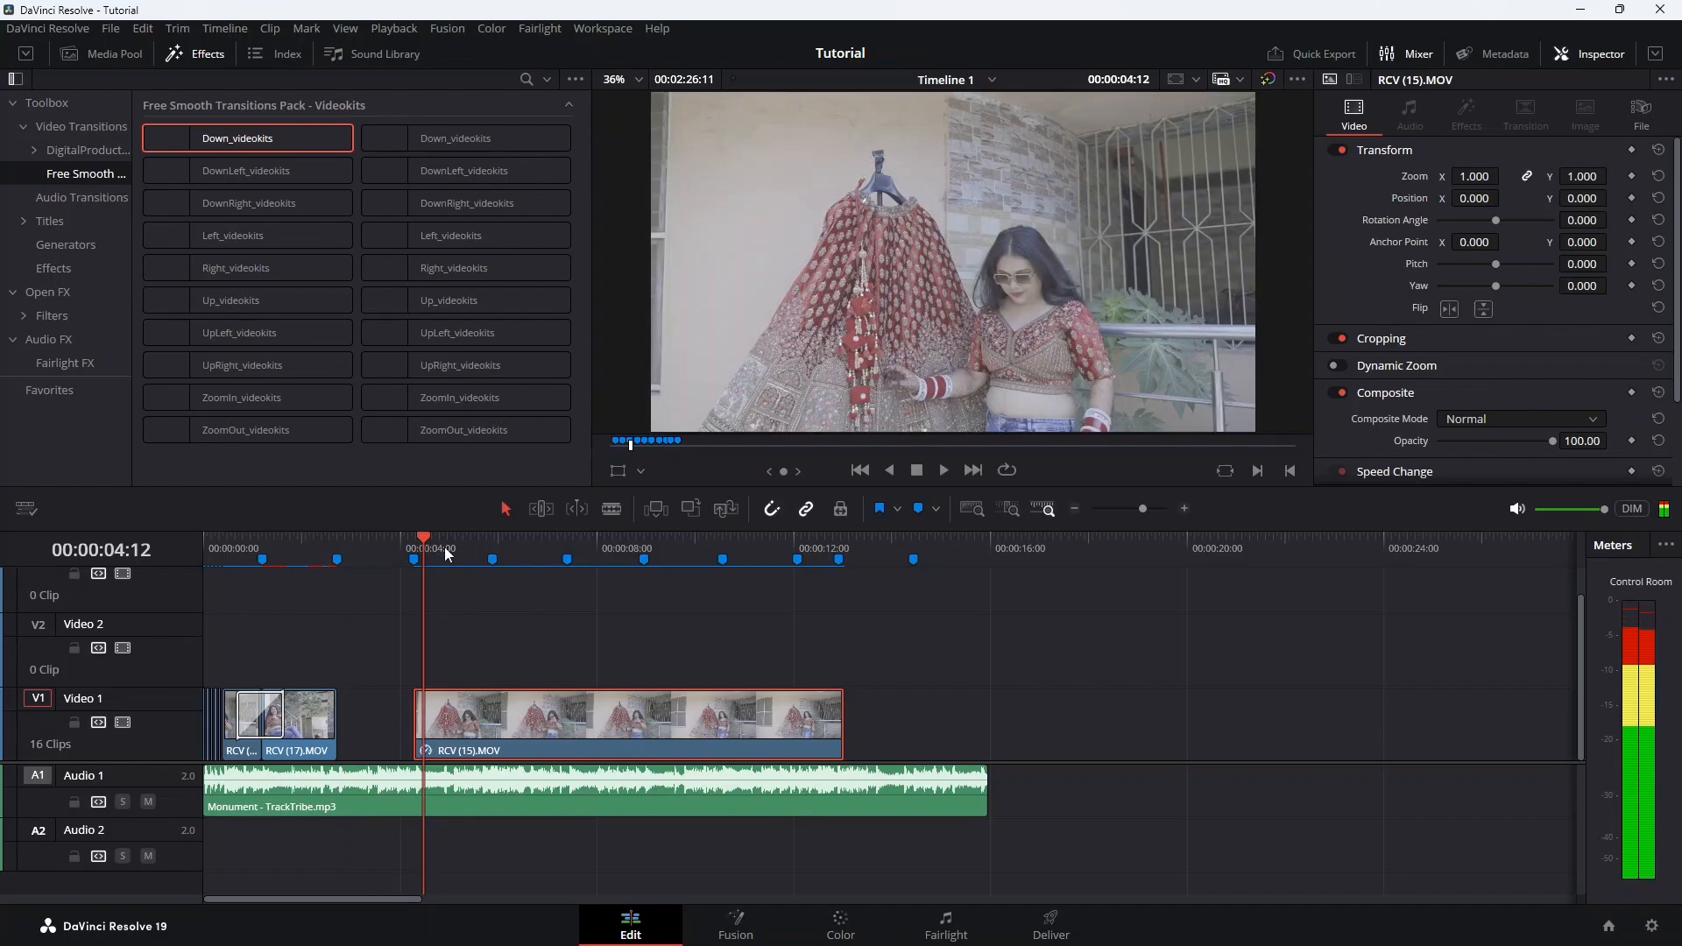
mouse_move(444, 547)
left_mouse_down()
mouse_move(478, 556)
mouse_move(451, 577)
left_mouse_up()
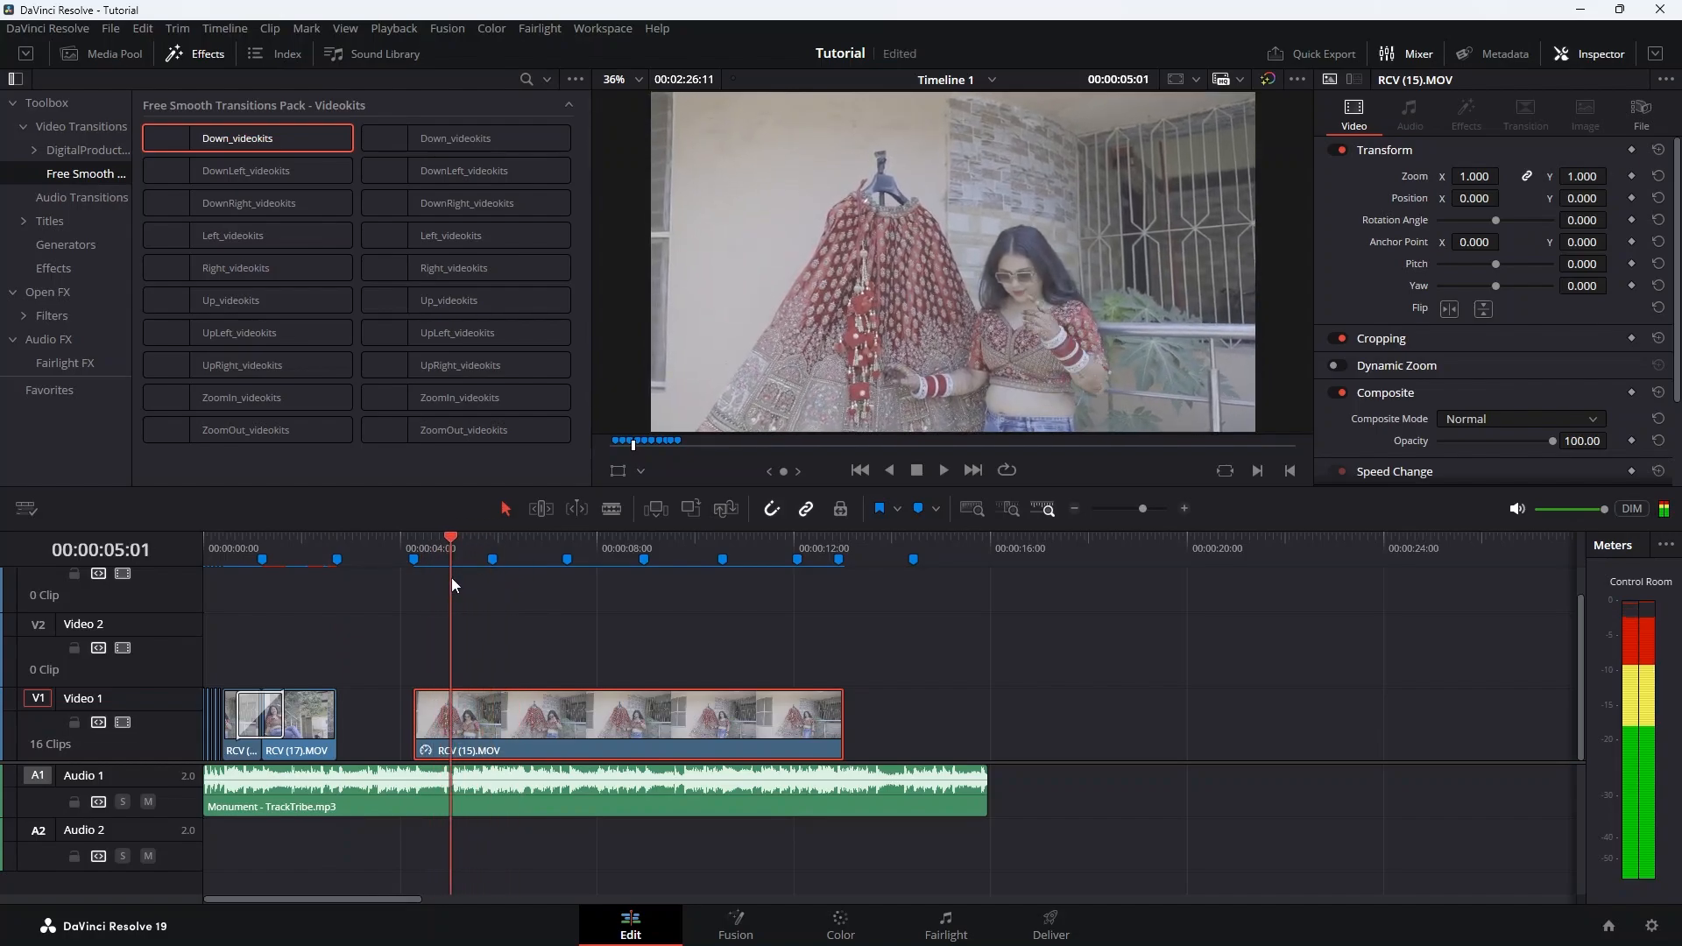
key("ctrl+b")
left_click(438, 725)
key("BackSpace")
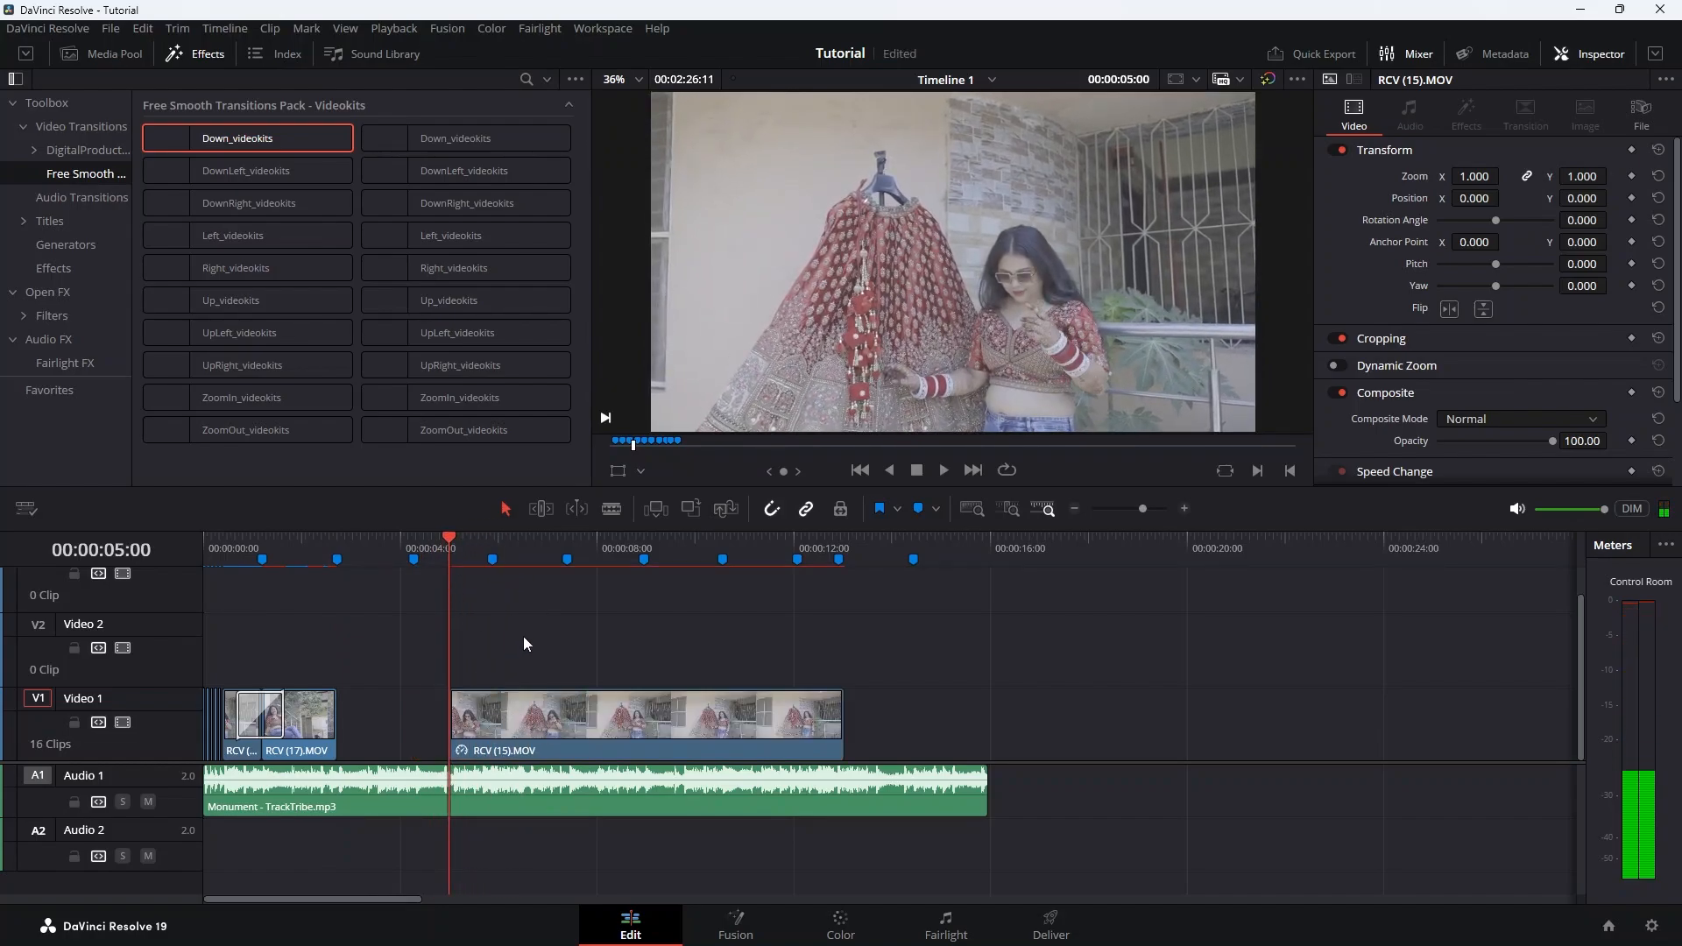
Undo the last RCV (15) trim, then split the clip at about 00:00:04:21 and delete the part before the cut
key("ctrl+z")
left_click_drag(423, 549, 440, 550)
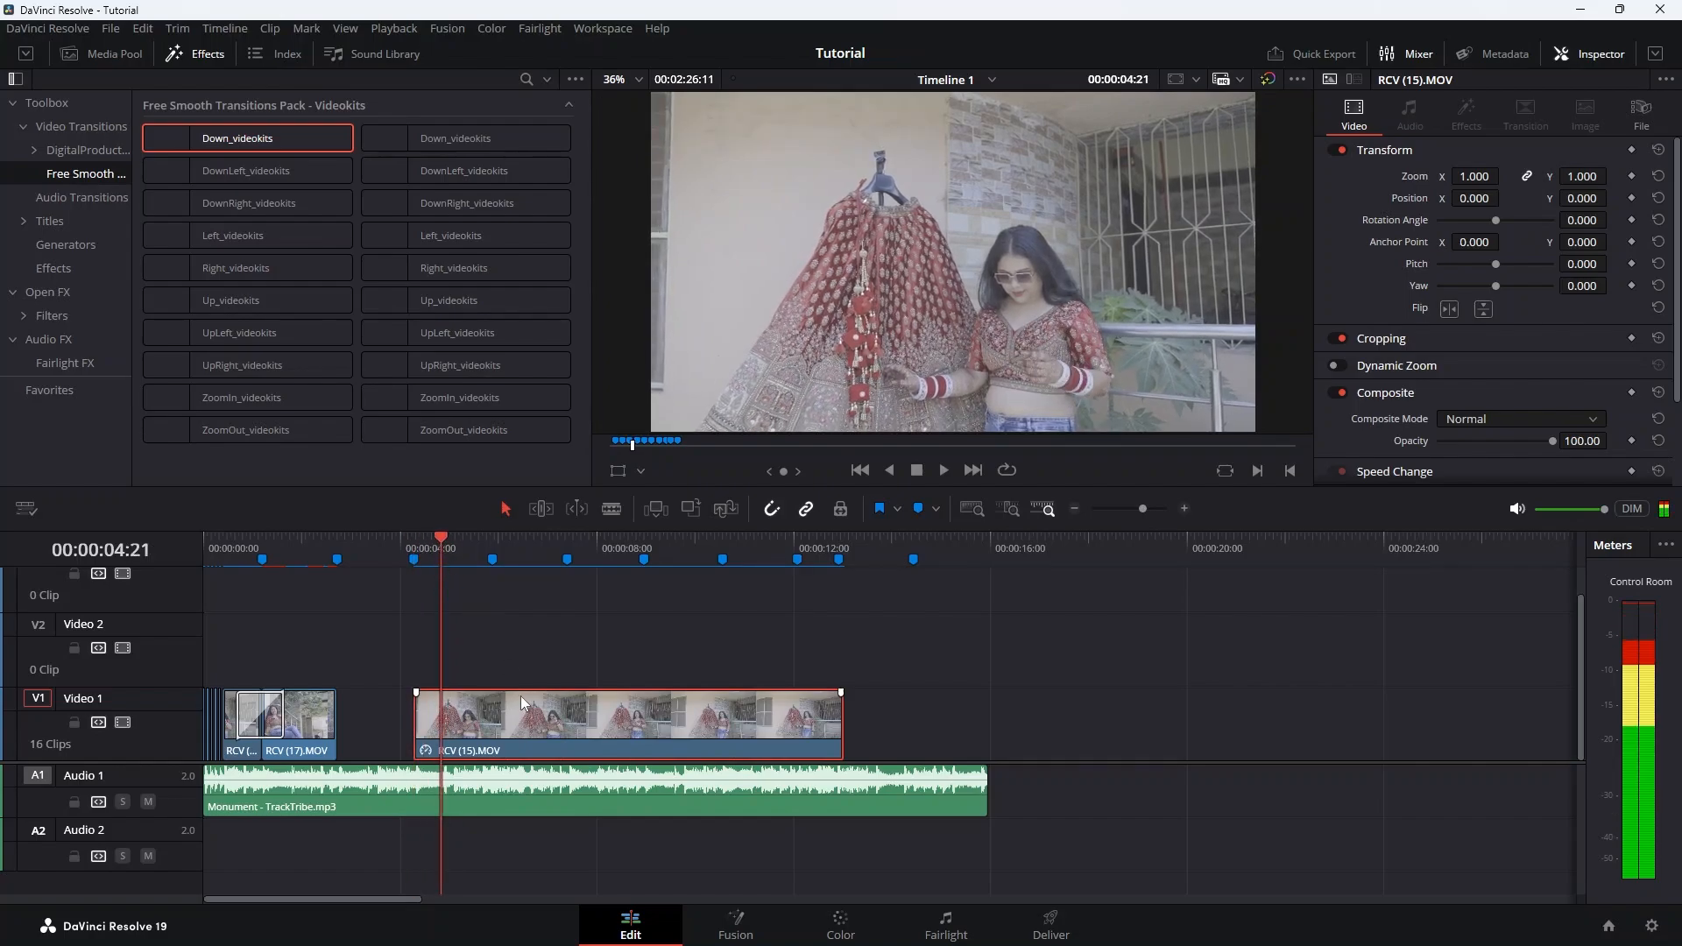
key("ctrl+b")
left_click(427, 725)
key("BackSpace")
Move the trimmed RCV (15) clip to start at Marker 2 and apply the Right_videokits transition at its cut with RCV (17)
left_click_drag(501, 725, 443, 722)
left_click_drag(326, 540, 336, 541)
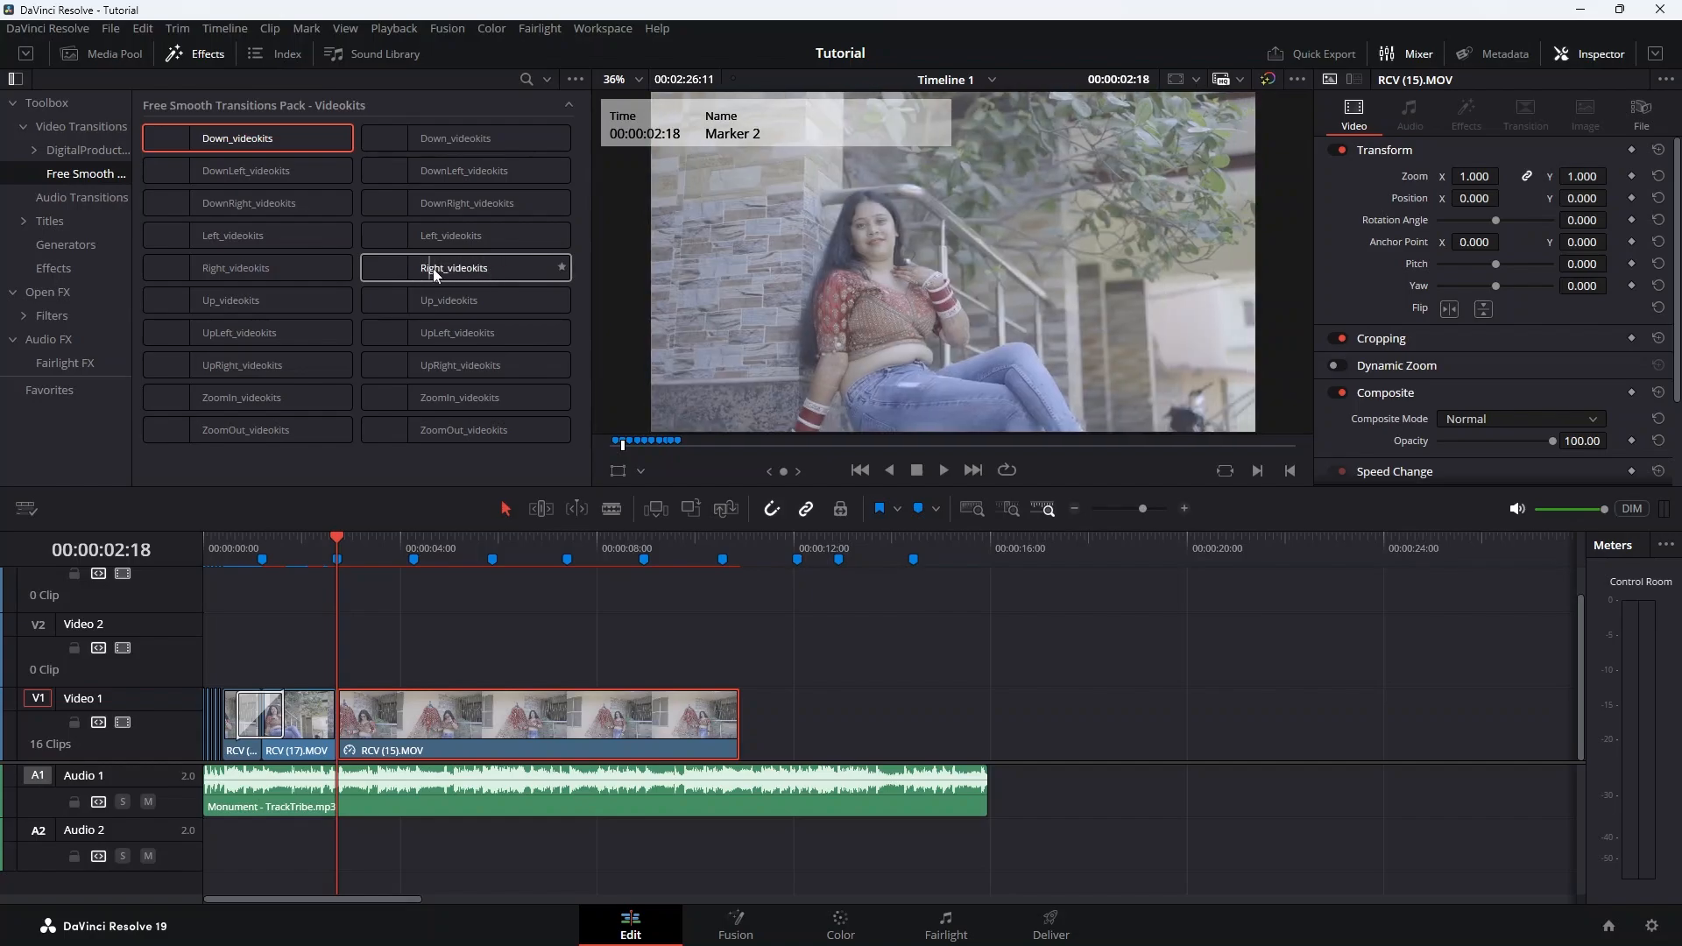
left_click_drag(424, 275, 341, 718)
Play back and scrub through the Right_videokits transition at Marker 2 to check its motion
left_click(300, 548)
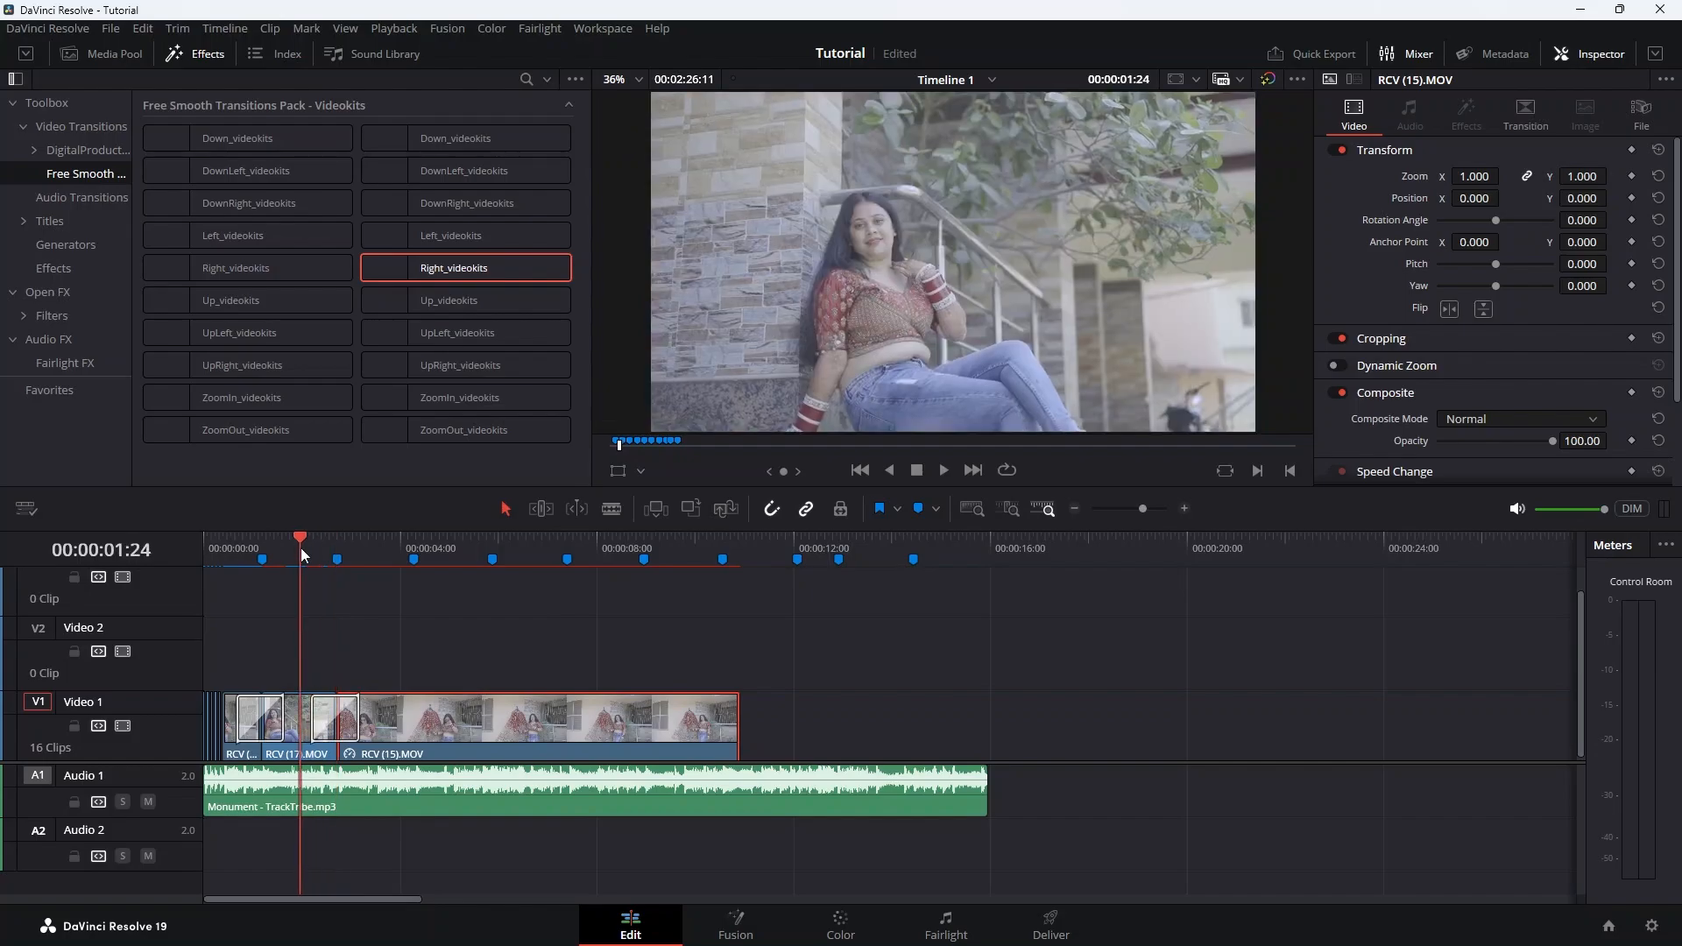
key("space")
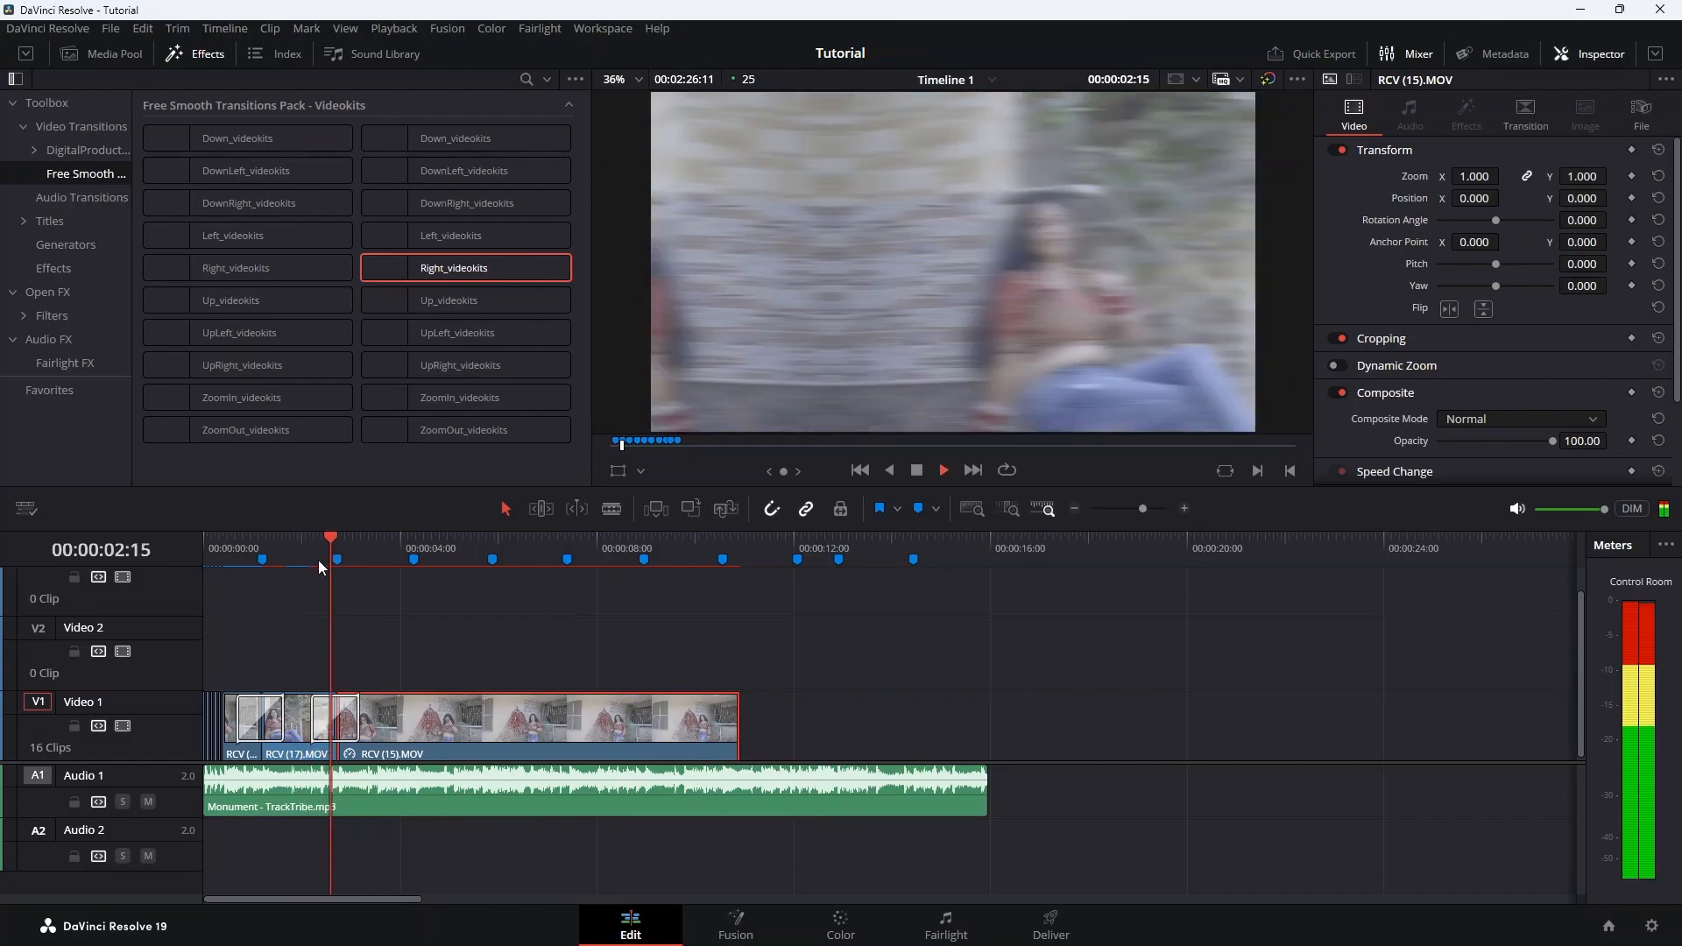
left_click(289, 536)
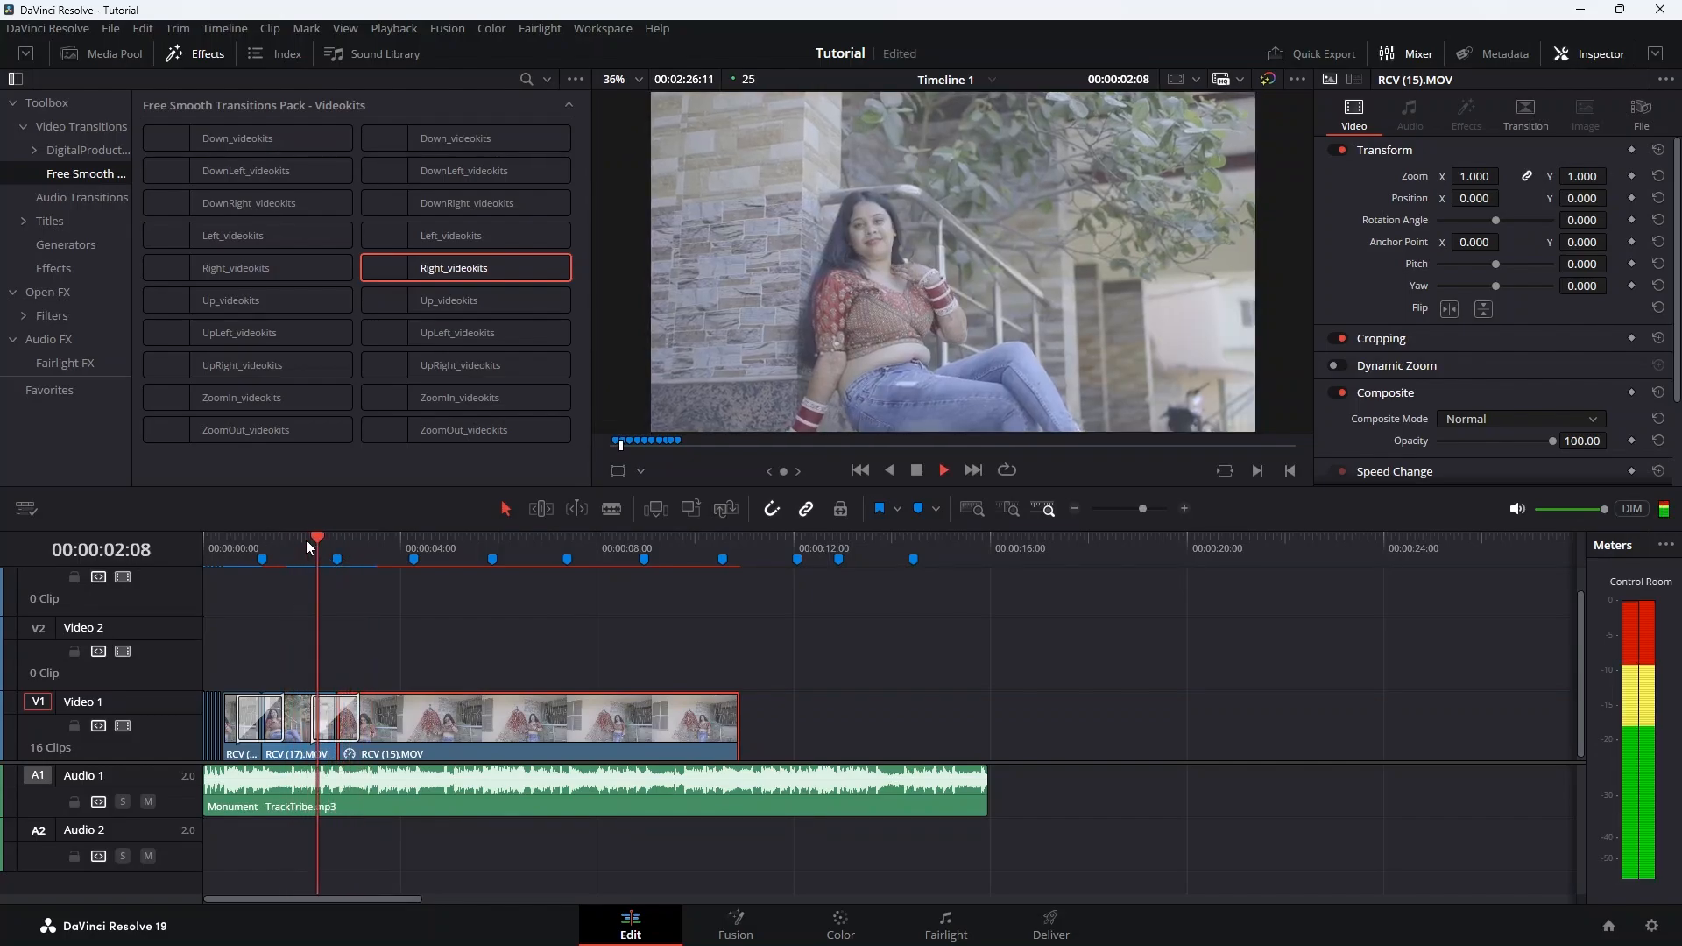
left_click_drag(309, 544, 338, 546)
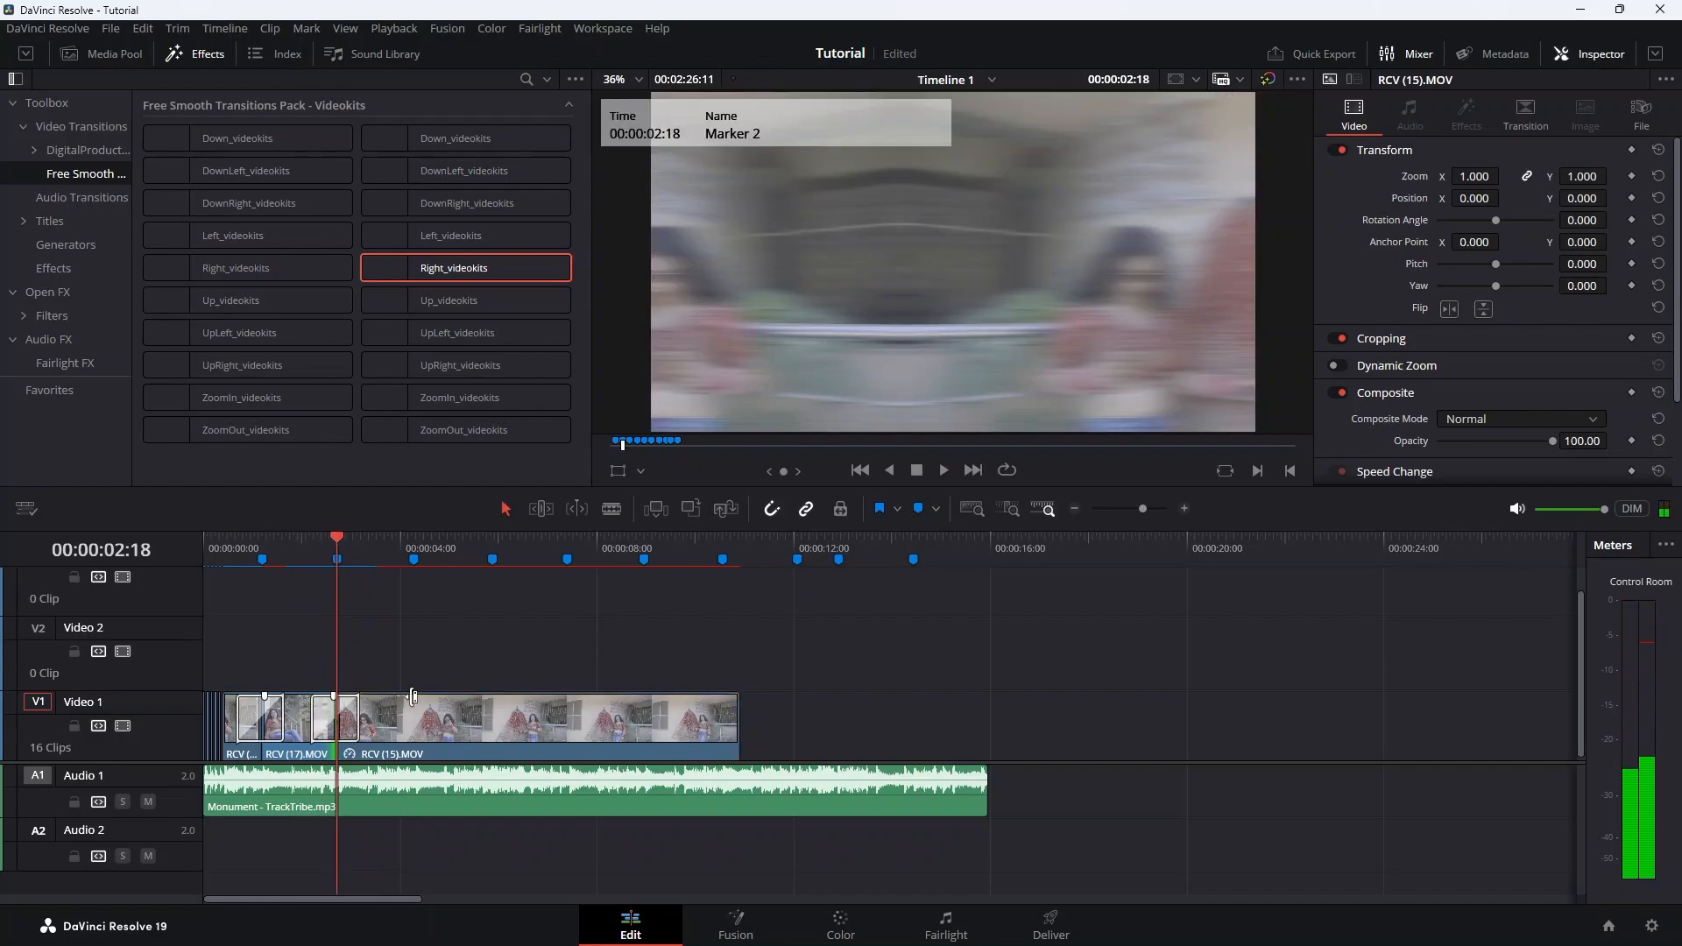
Set the Right_videokits transition's Offset to 2.71 and Blur to 1.055, and try Motion Blur before switching it back off
scroll(1673, 293, "down", 3)
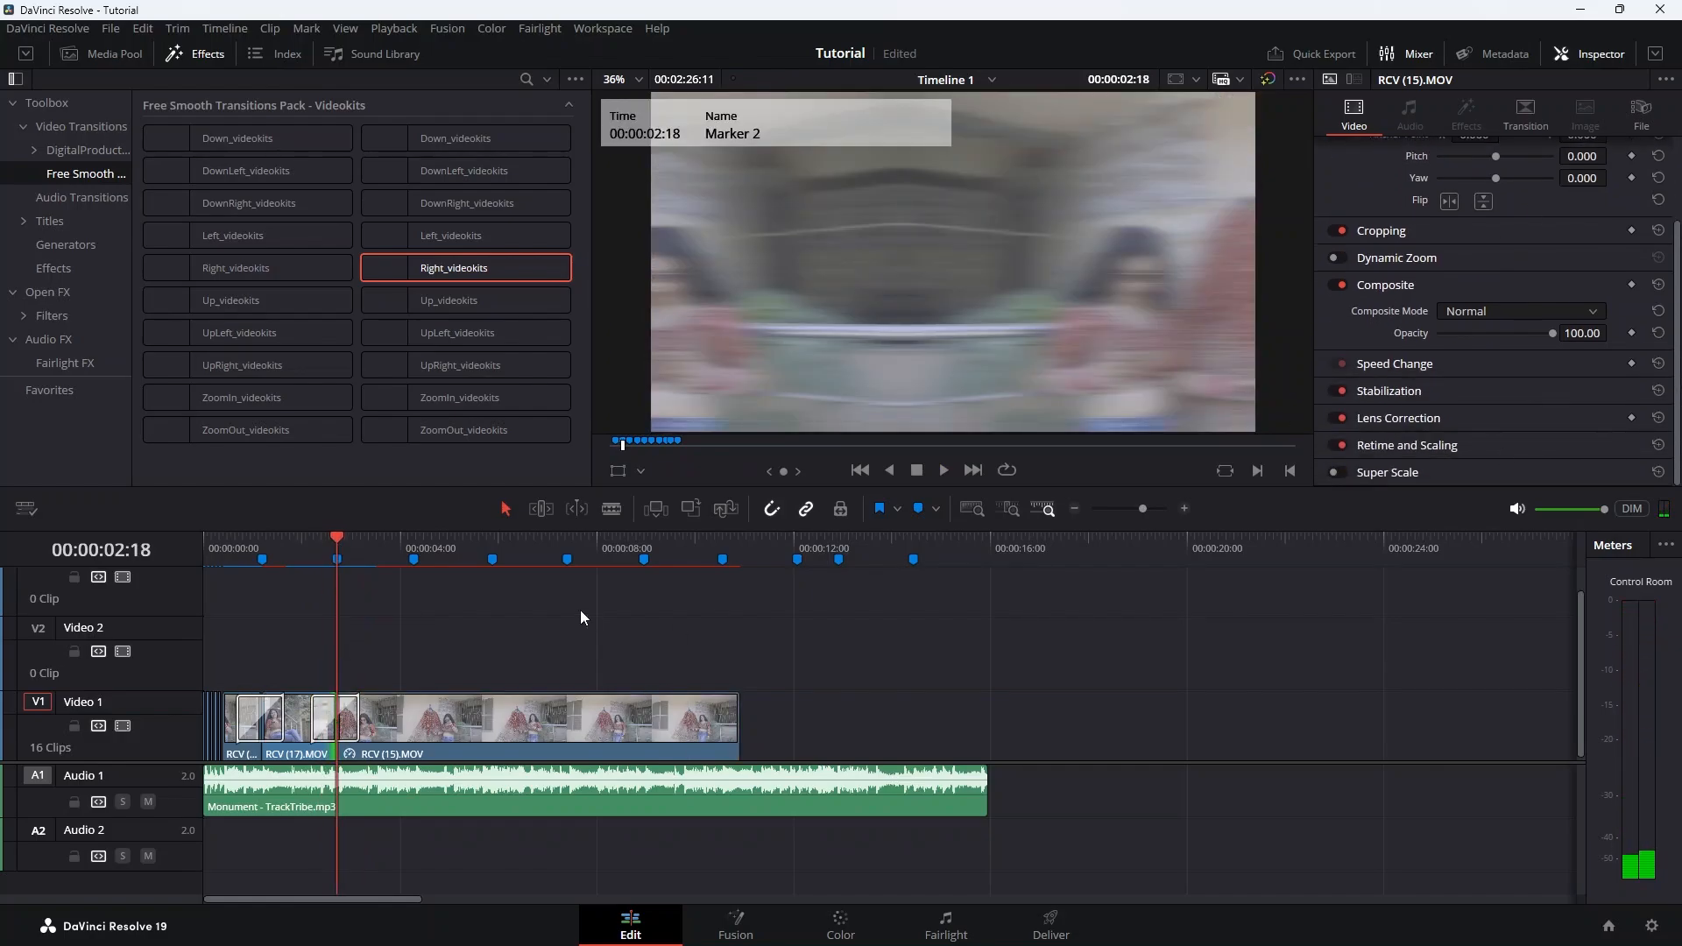
left_click(349, 714)
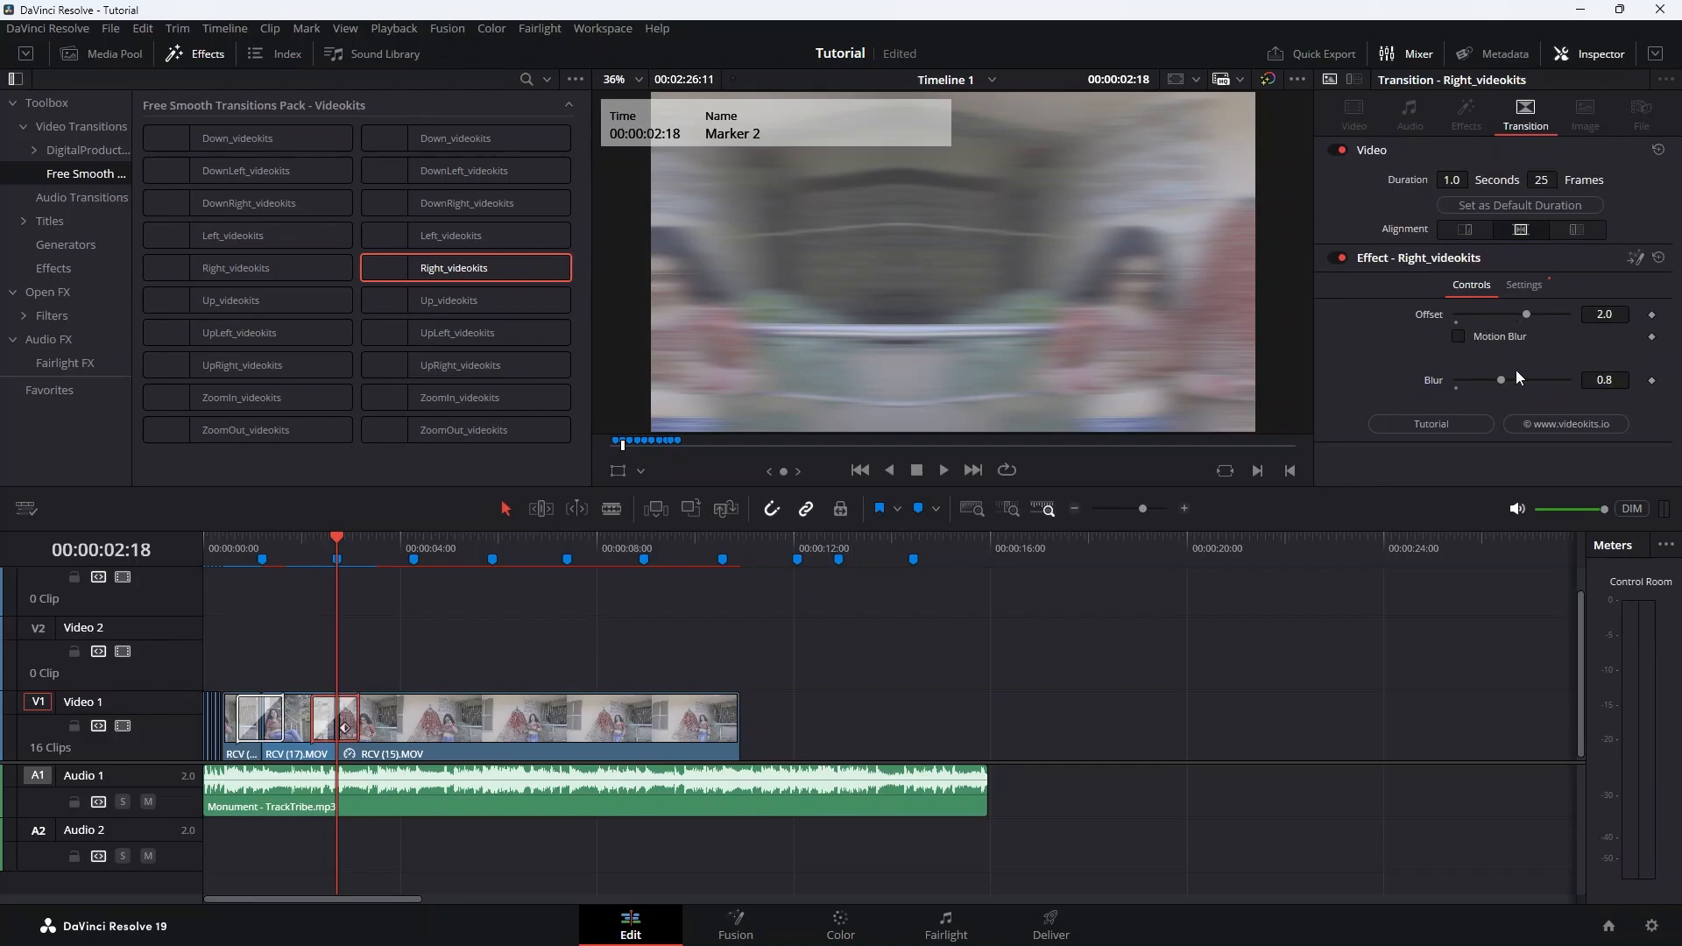
mouse_move(1493, 383)
left_mouse_down()
mouse_move(1526, 380)
mouse_move(1468, 380)
mouse_move(1510, 382)
left_mouse_up()
left_click_drag(1526, 315, 1505, 356)
left_click(1460, 336)
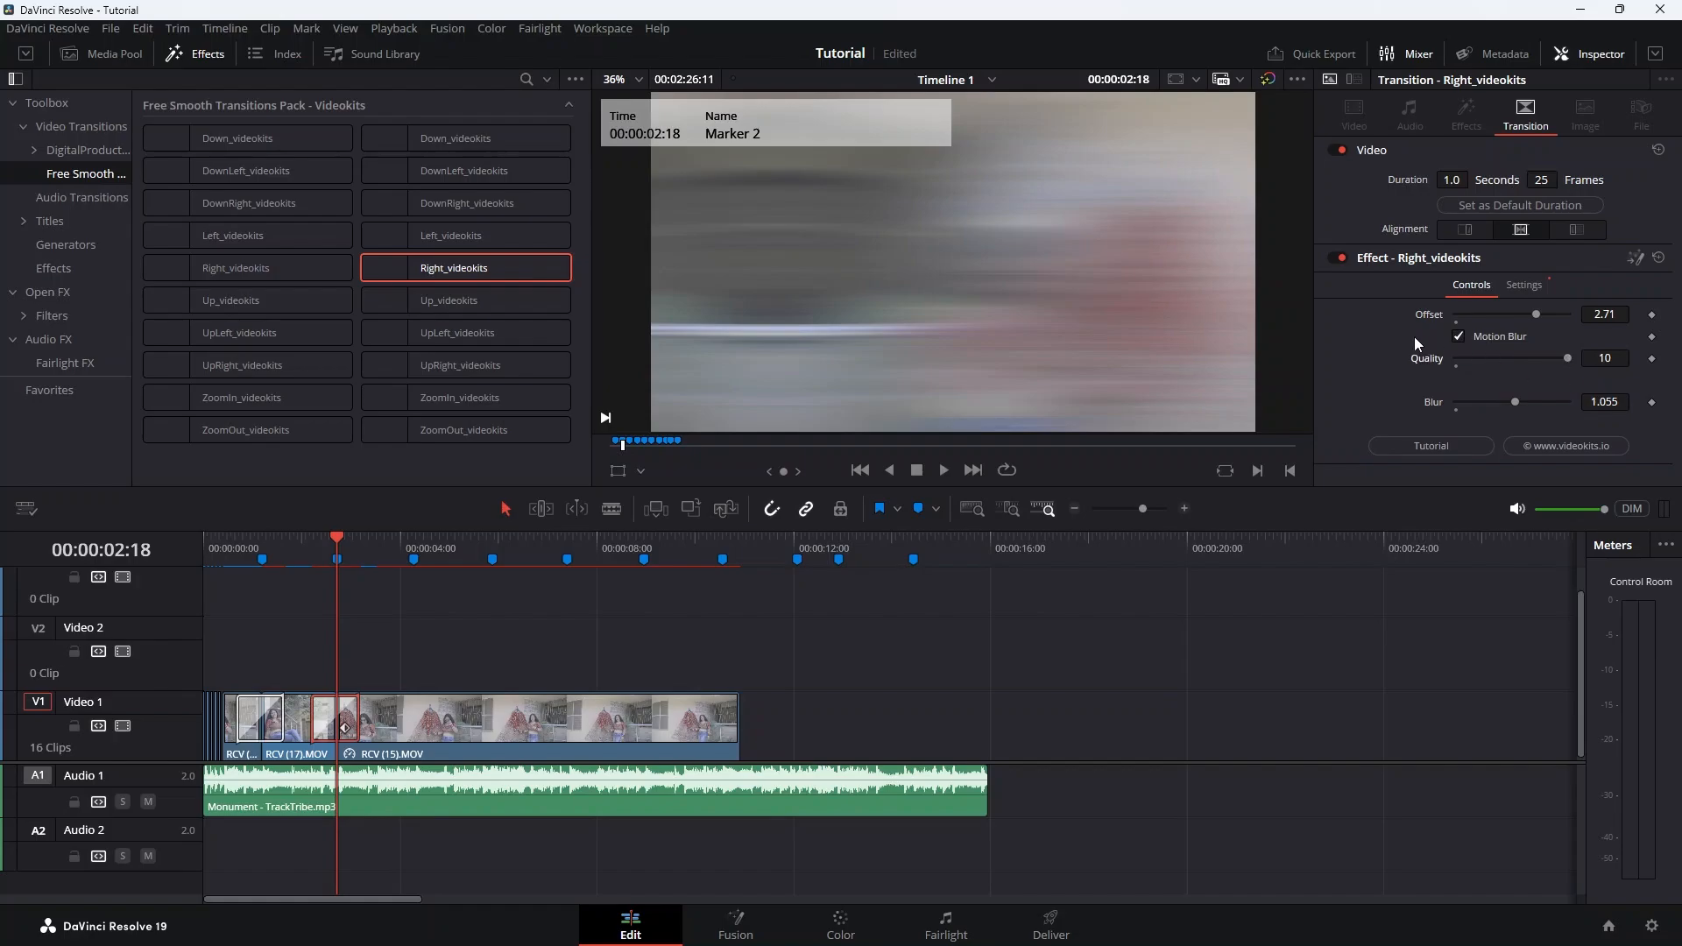
left_click(1459, 337)
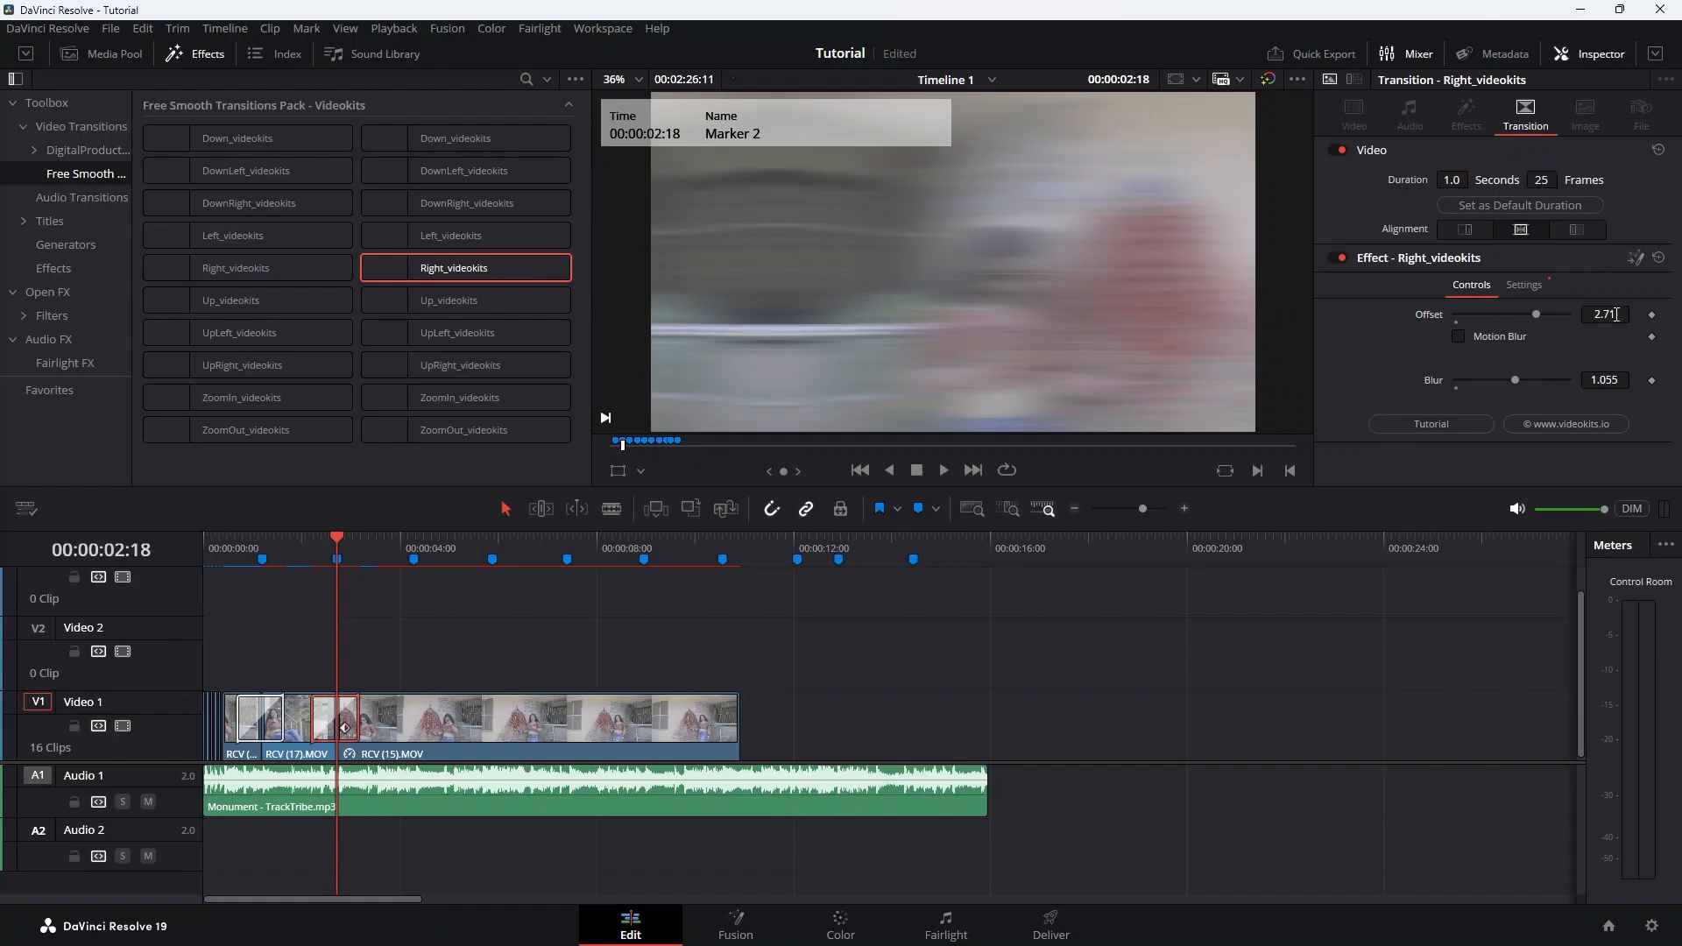
Check the Right_videokits transition's settings and play back the adjusted transition from just before the cut
left_click(1531, 285)
left_click(1484, 287)
left_click(315, 544)
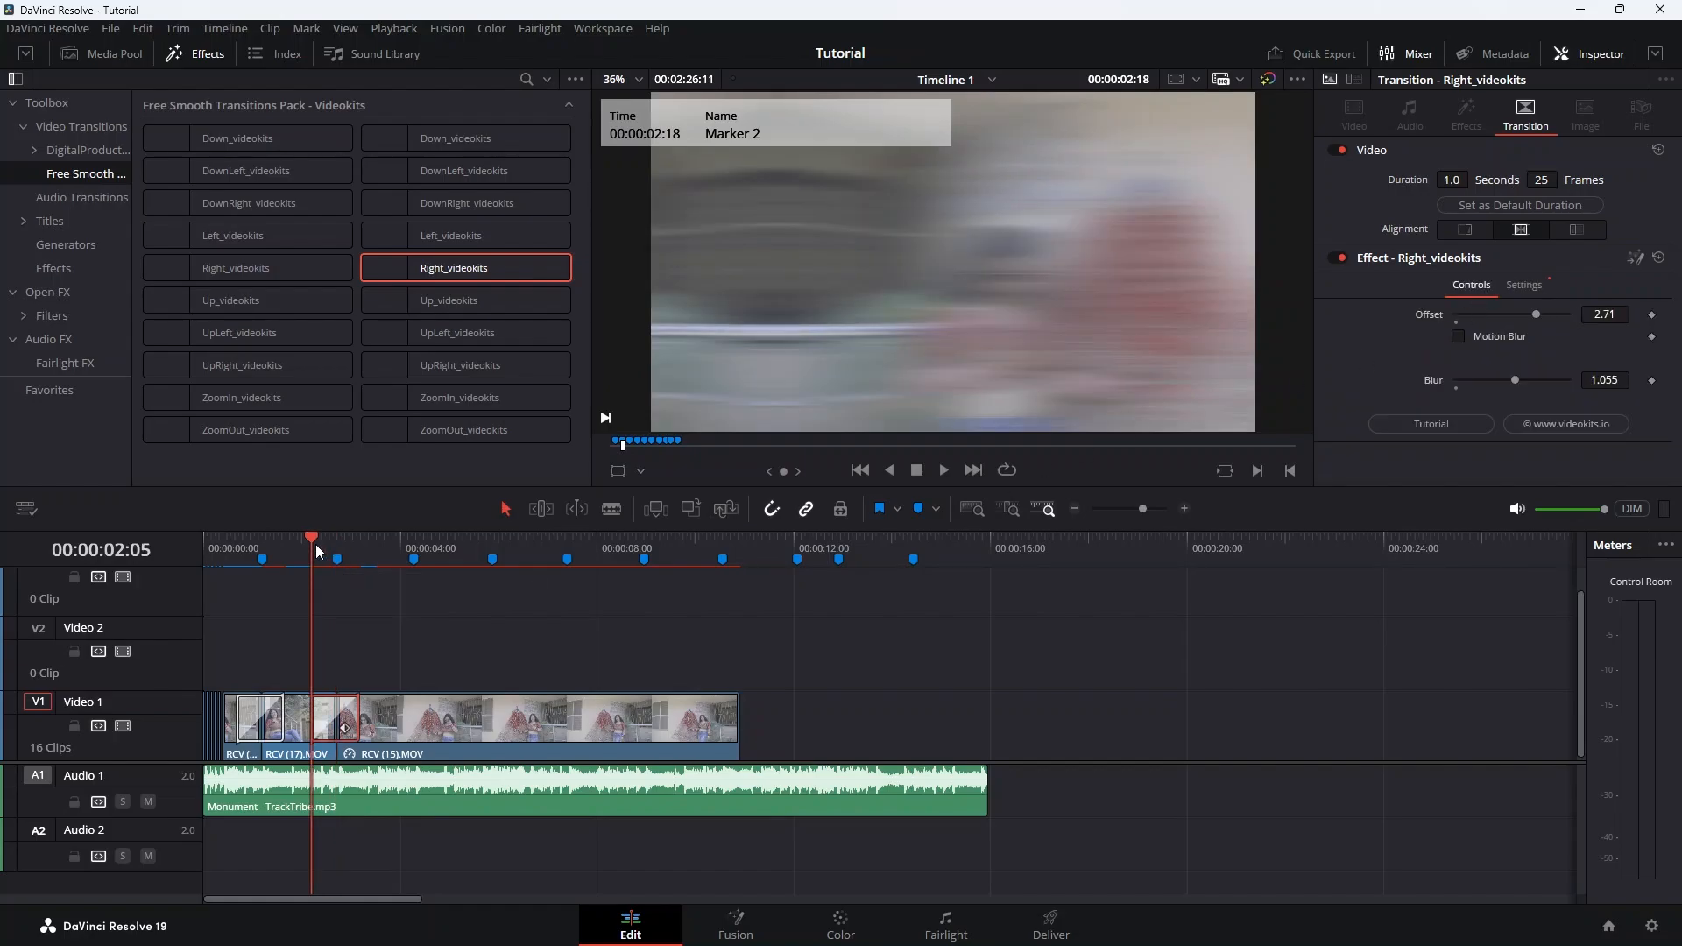
key("space")
Split the RCV (15) clip at Marker 4 (00:00:05:22) and delete the part after it
left_click_drag(360, 559, 491, 566)
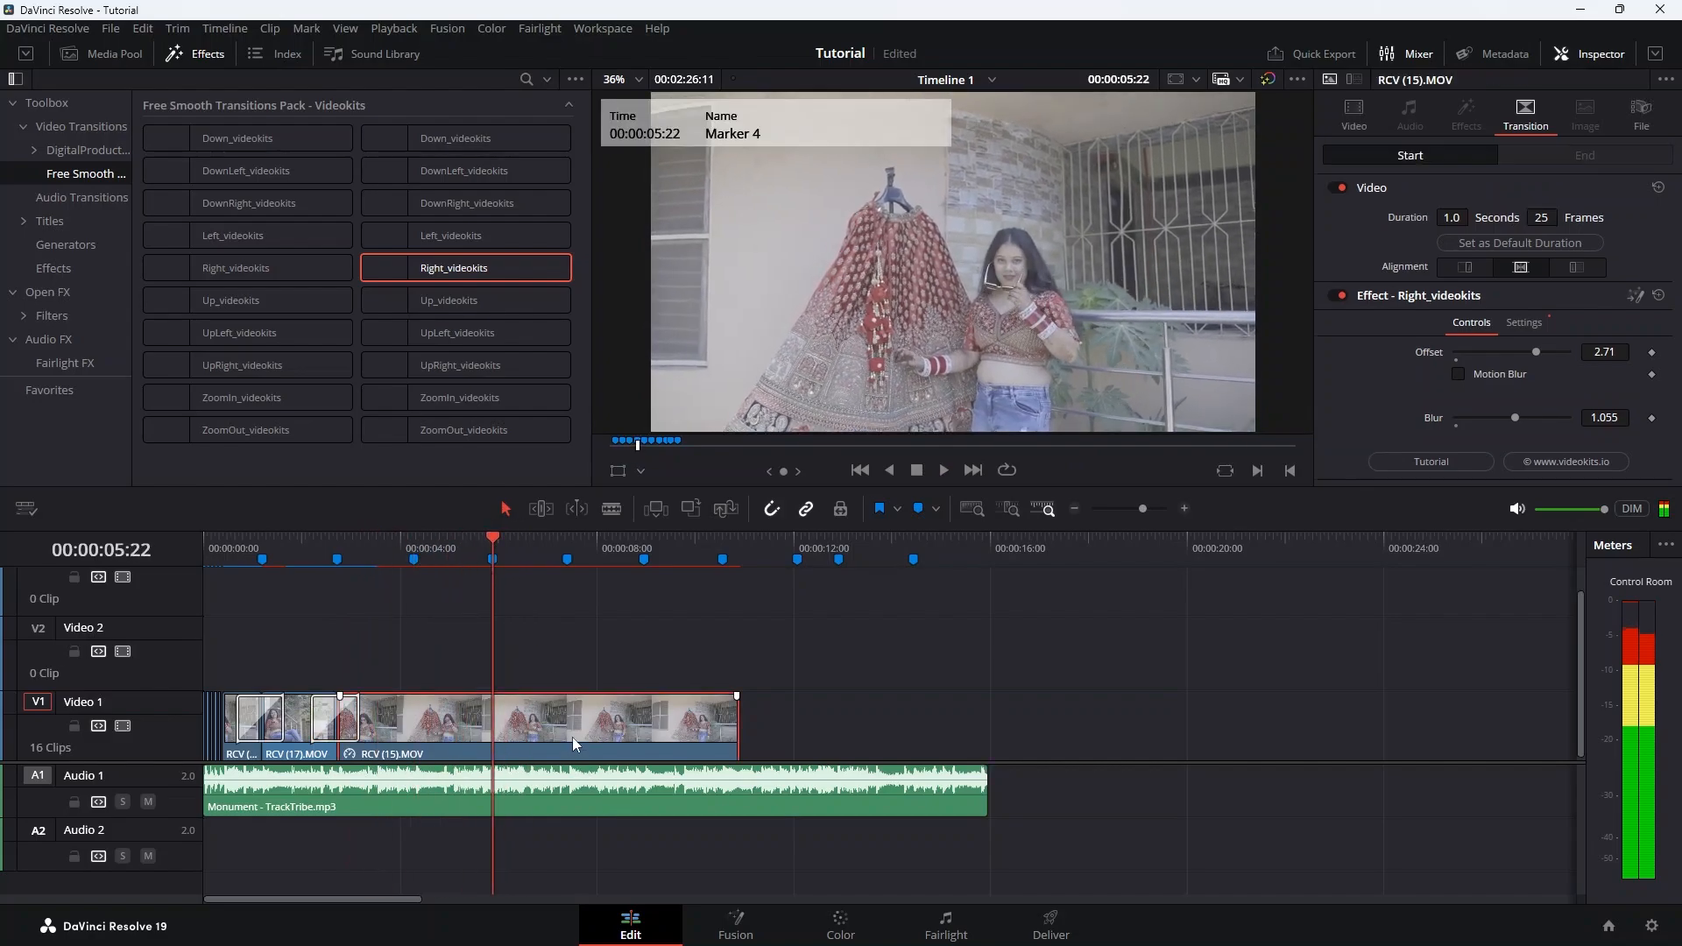
left_click(594, 727)
key("Delete")
Move the RCV (16) clip to start at Marker 4 and try the UpLeft_videokits transition at its cut with RCV (15)
scroll(792, 728, "down", 10)
scroll(736, 713, "up", 10)
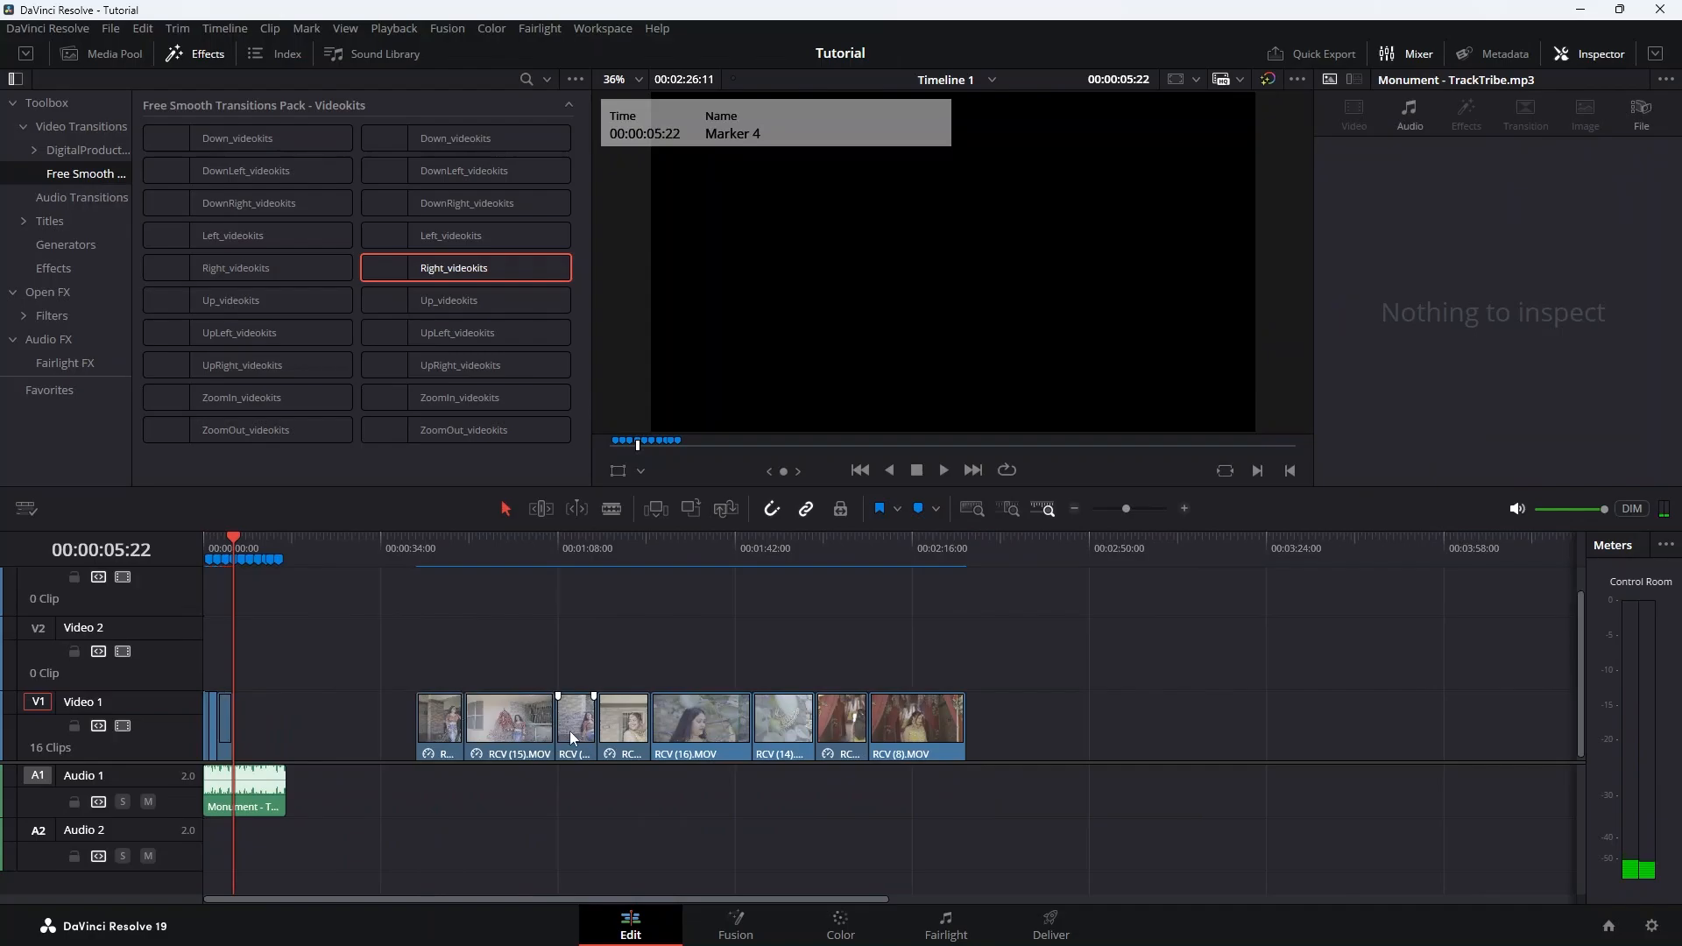
left_click(702, 726)
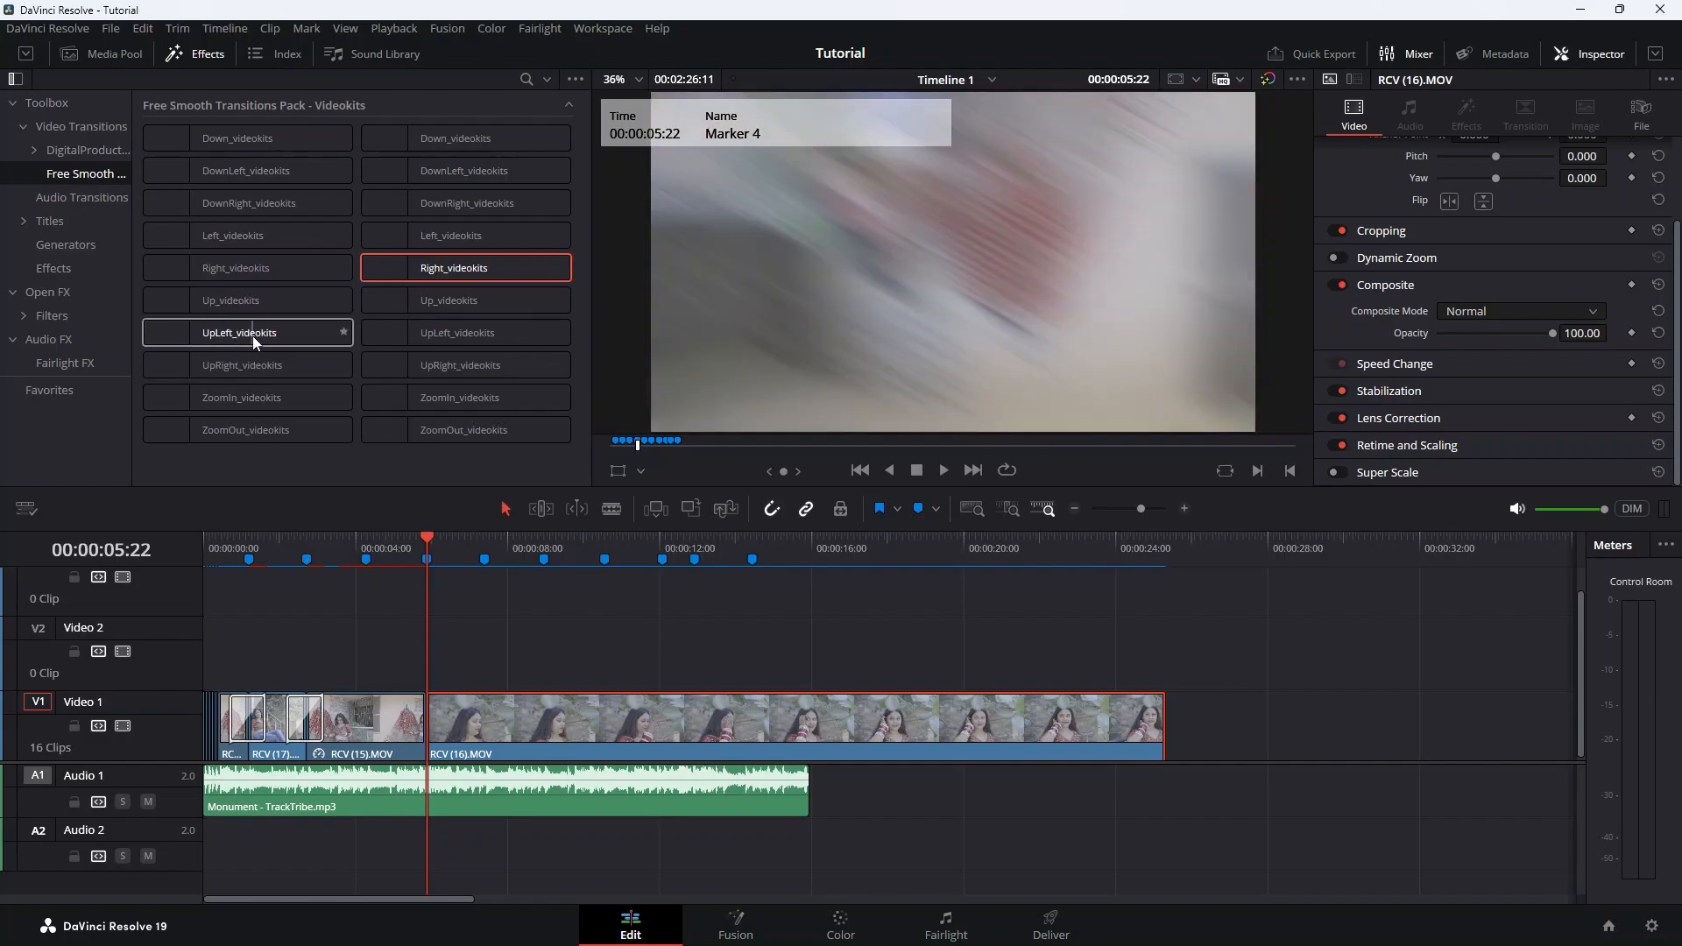
left_click_drag(228, 334, 291, 339)
left_click_drag(474, 701, 473, 692)
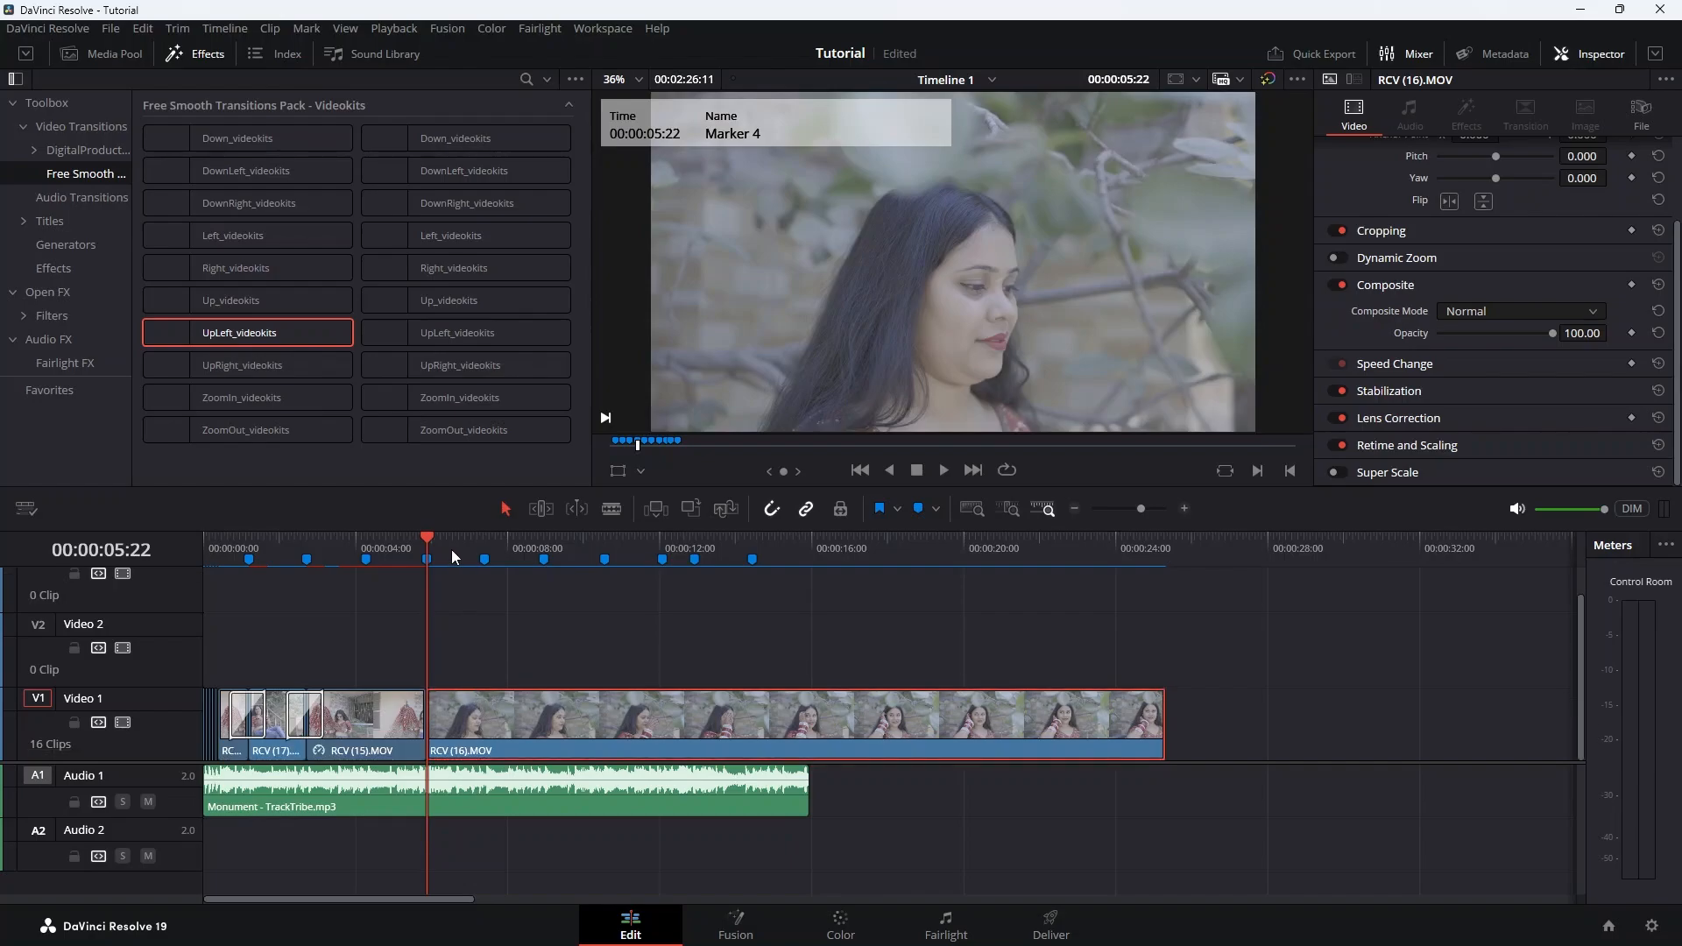
Split the RCV (16) clip at about 00:00:14:23 and delete the part before the cut
left_click_drag(447, 545, 775, 636)
key("ctrl+b")
key("Delete")
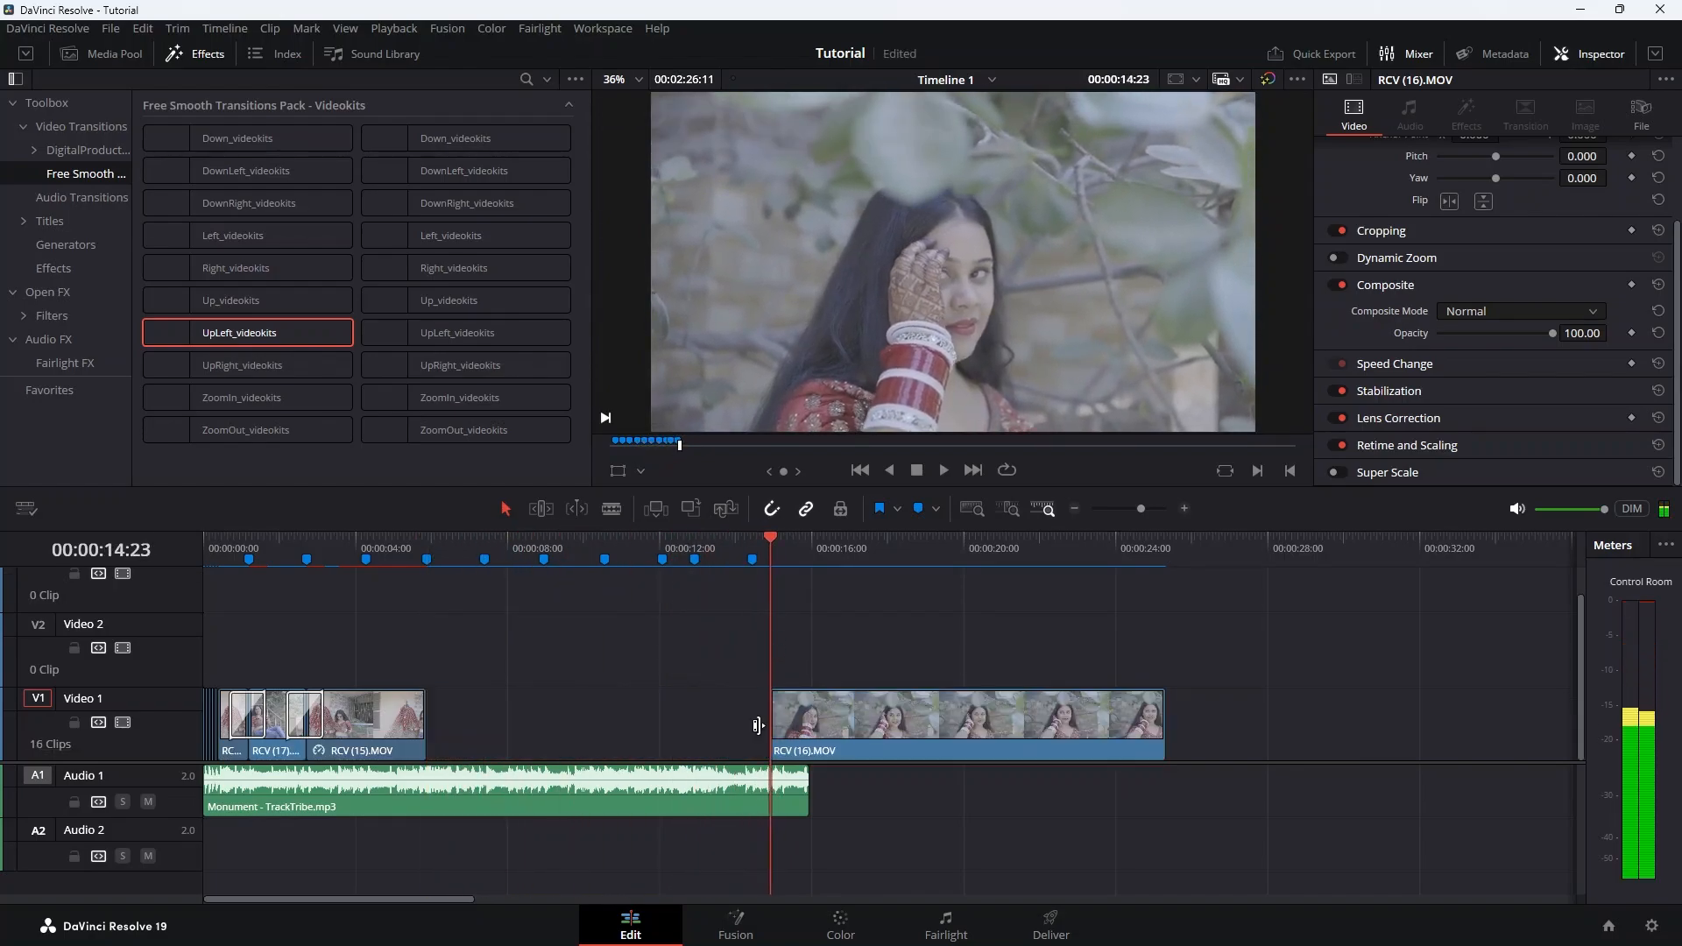
Move the trimmed RCV (16) clip against RCV (15) at Marker 4 and apply the UpLeft_videokits transition at the cut
left_click_drag(758, 723, 416, 727)
left_click(402, 543)
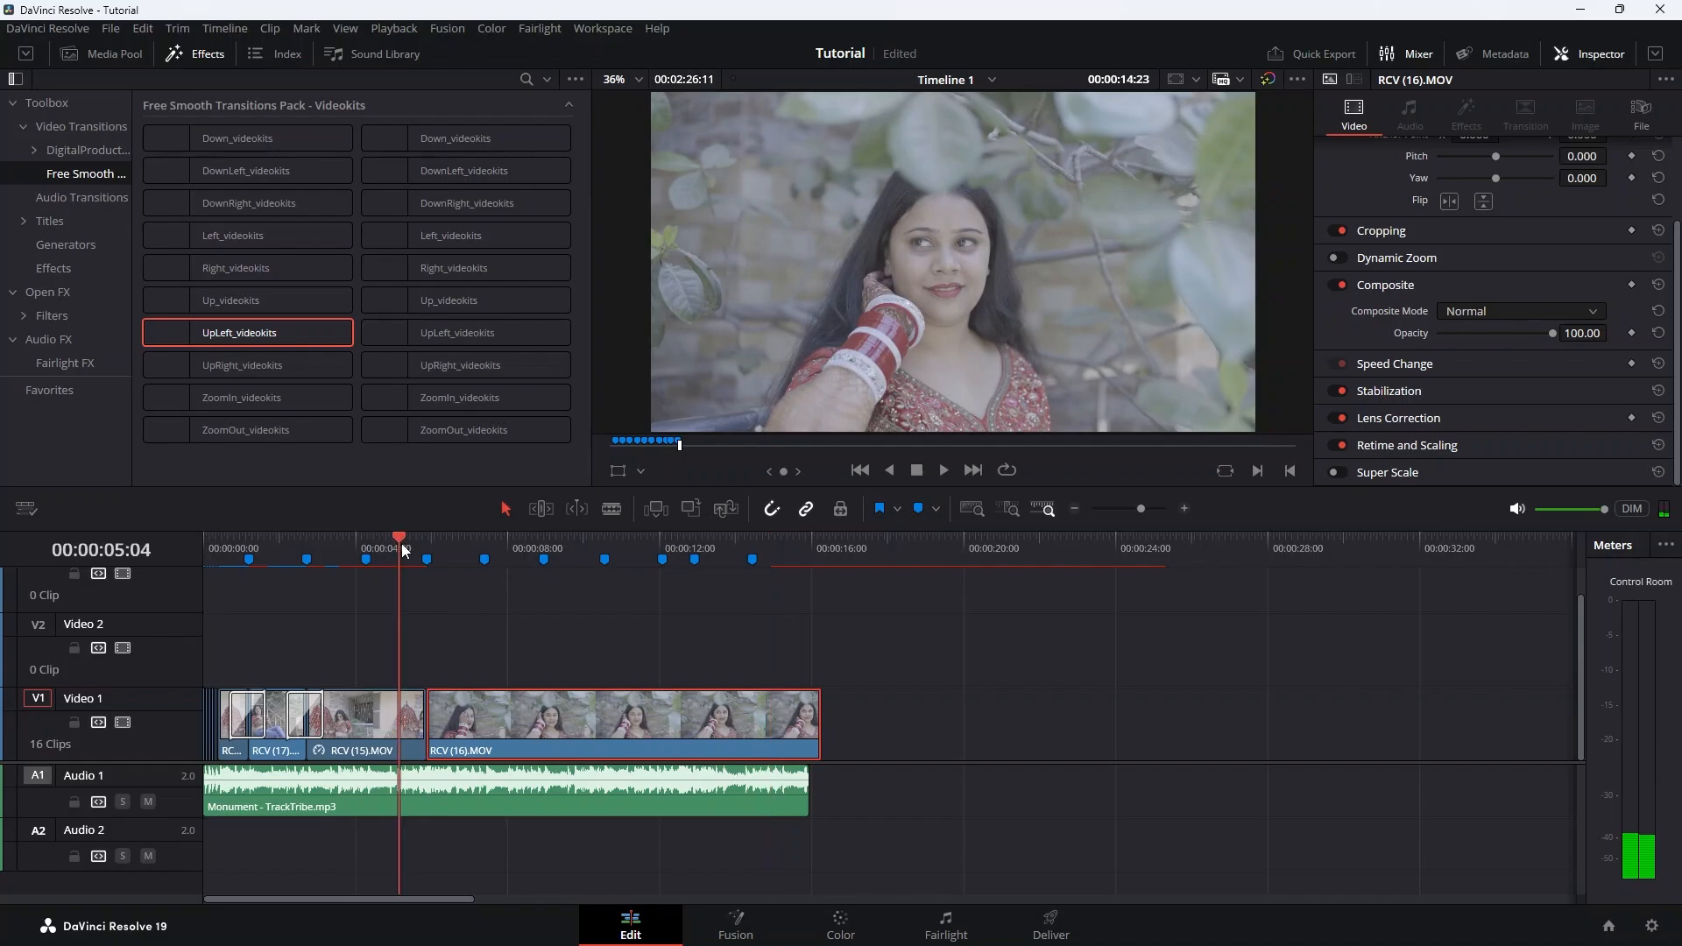
left_click_drag(233, 338, 436, 729)
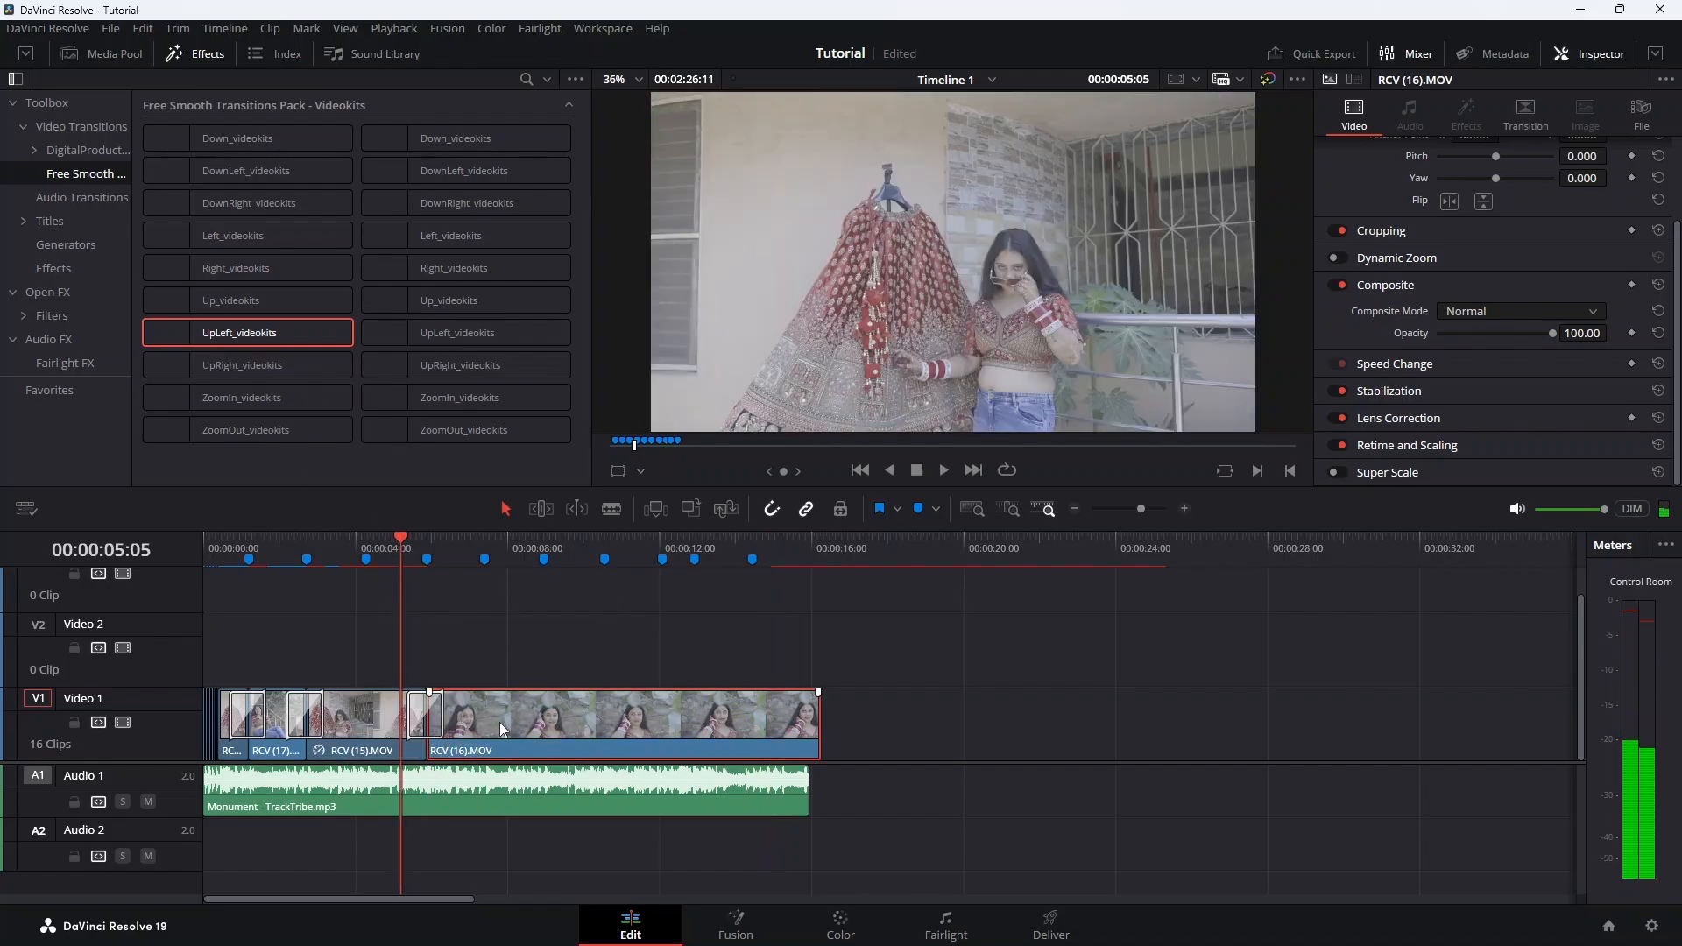
Play back the UpLeft_videokits transition from just before its cut, and play the edit from the start of the timeline
key("space")
left_click(378, 537)
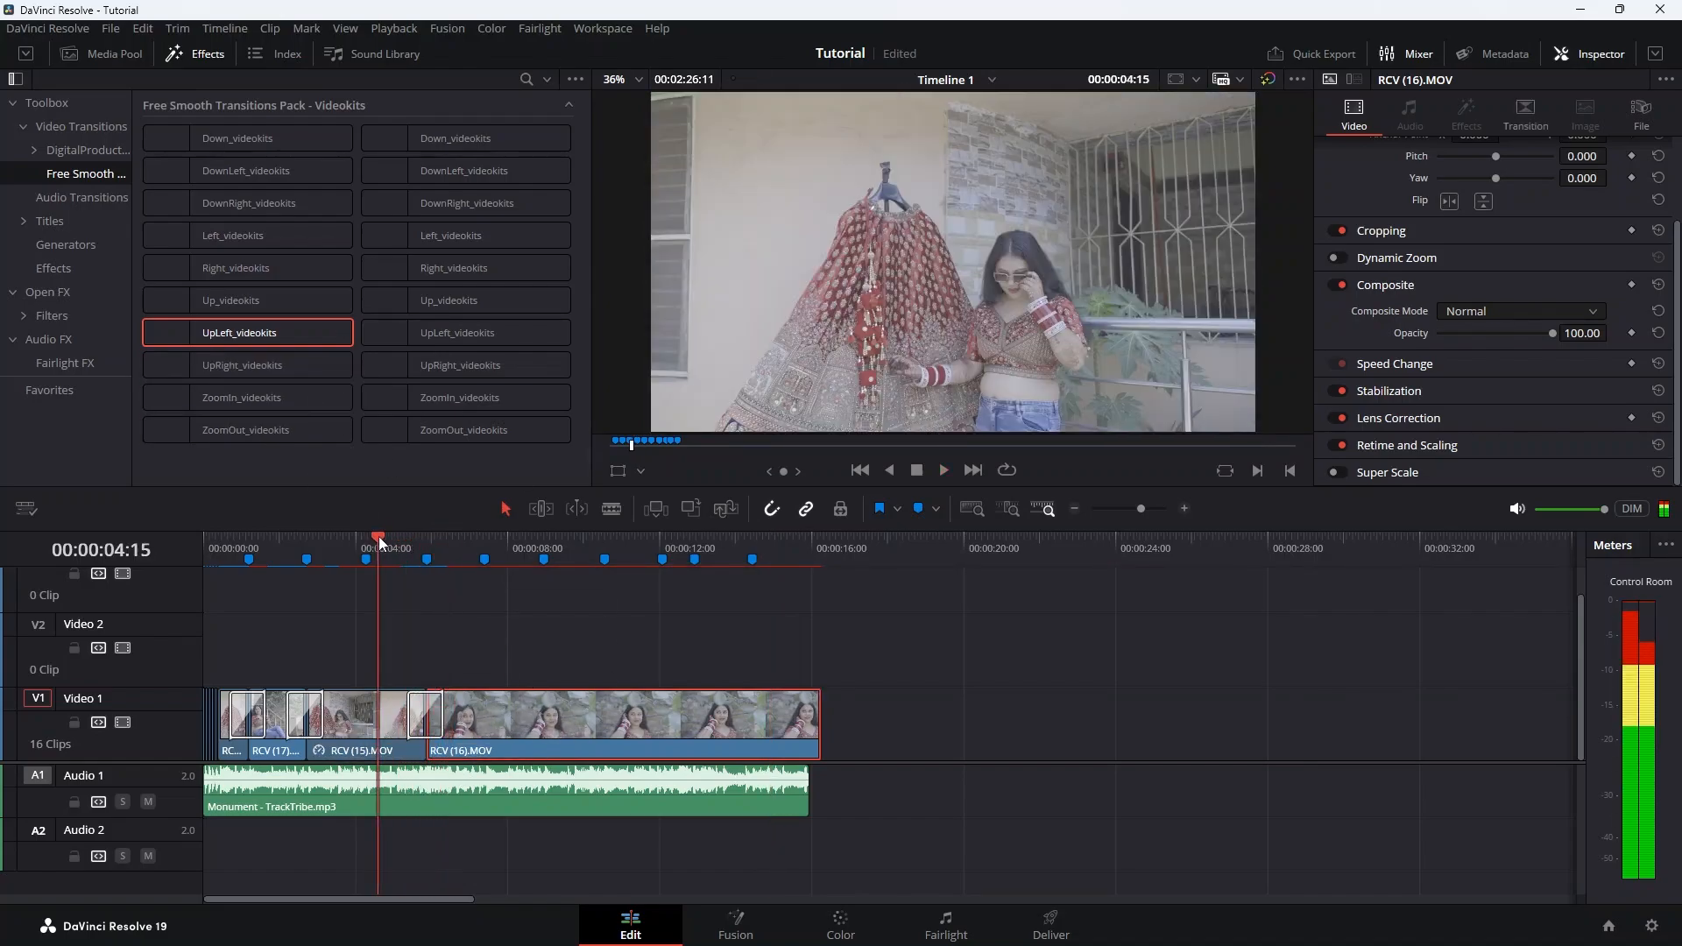
key("space")
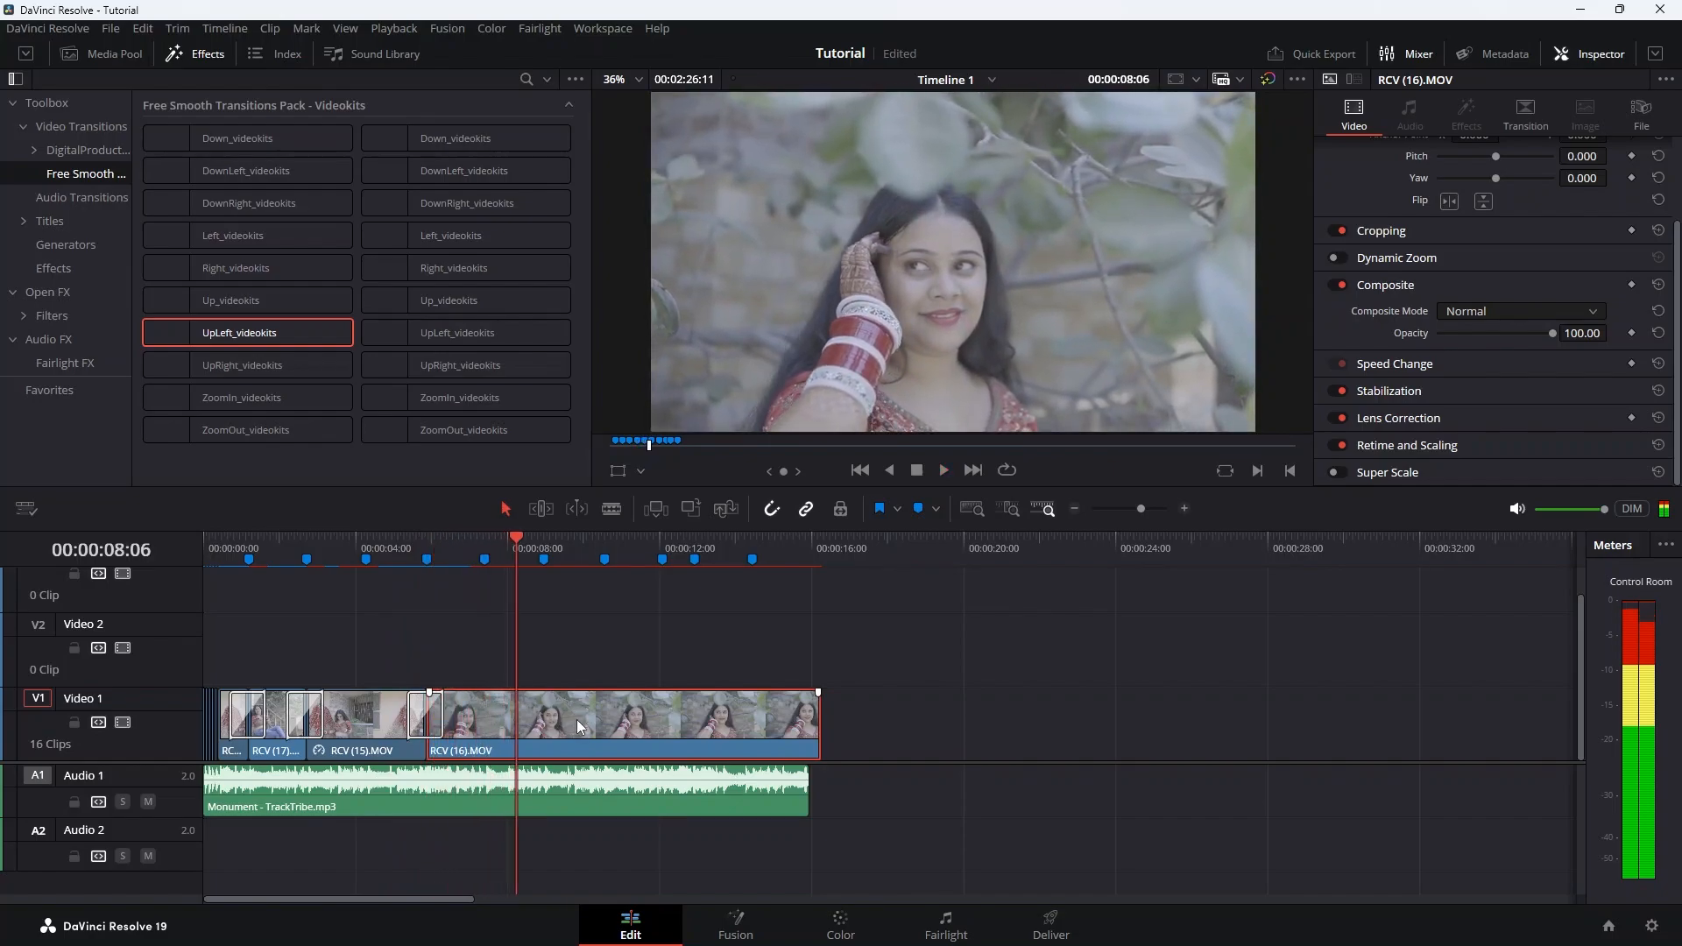
key("Home")
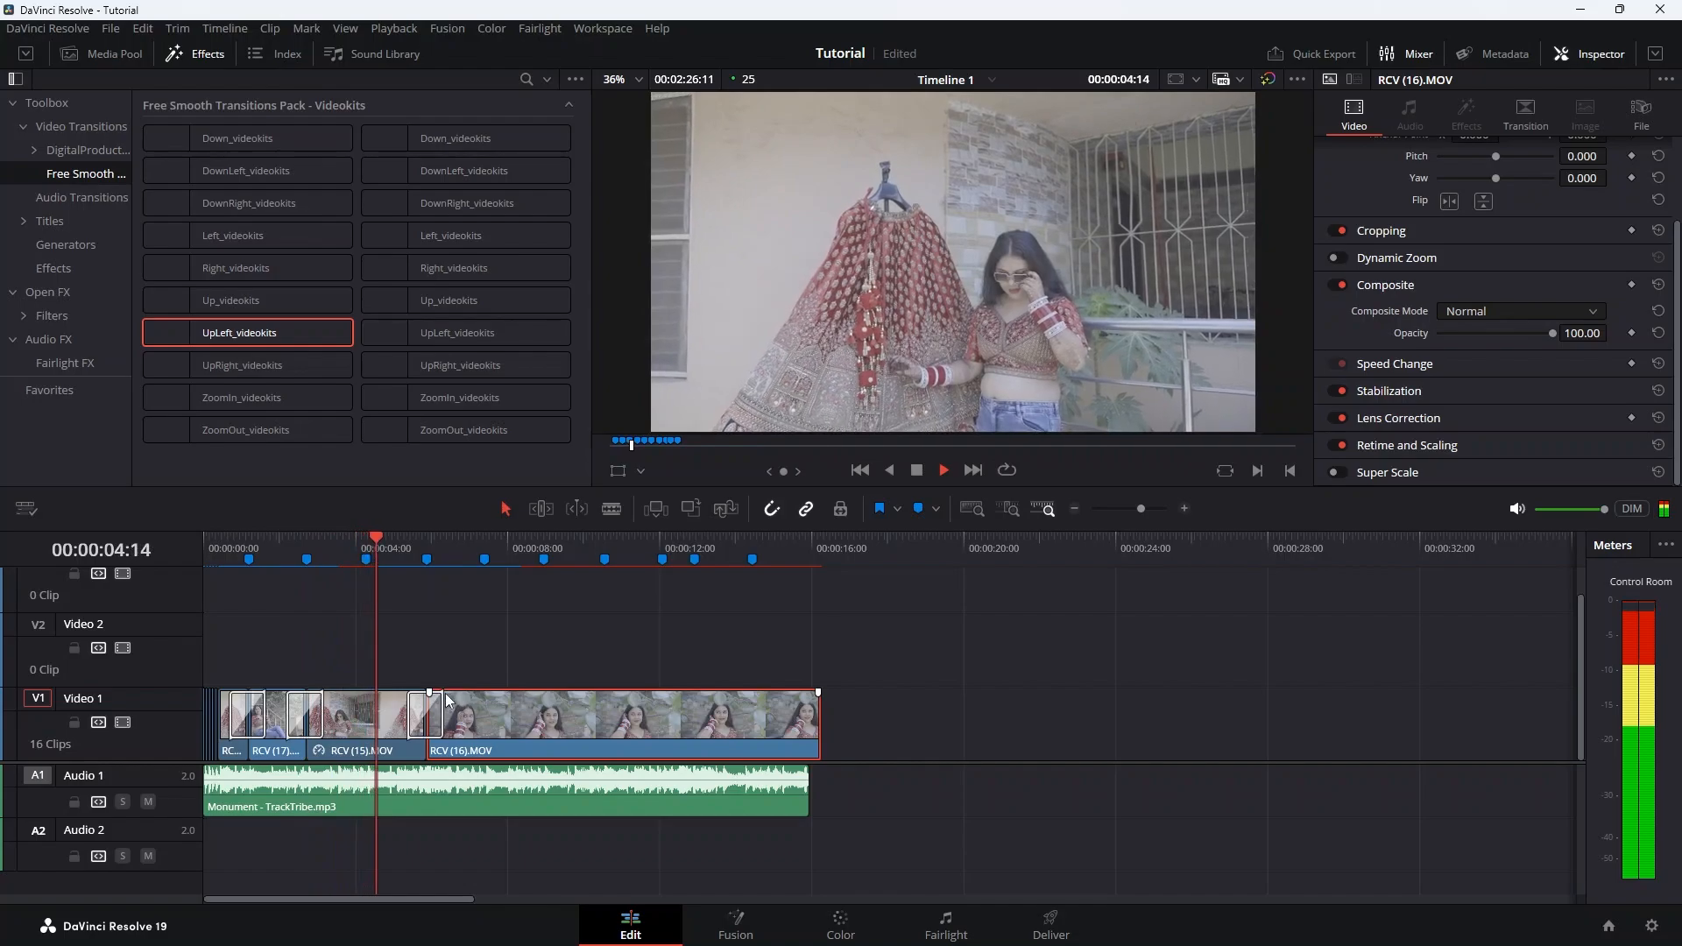
key("space")
Position the playhead on the fifth marker (00:00:07:10), over the RCV (16) clip
left_click(498, 547)
left_click(484, 565)
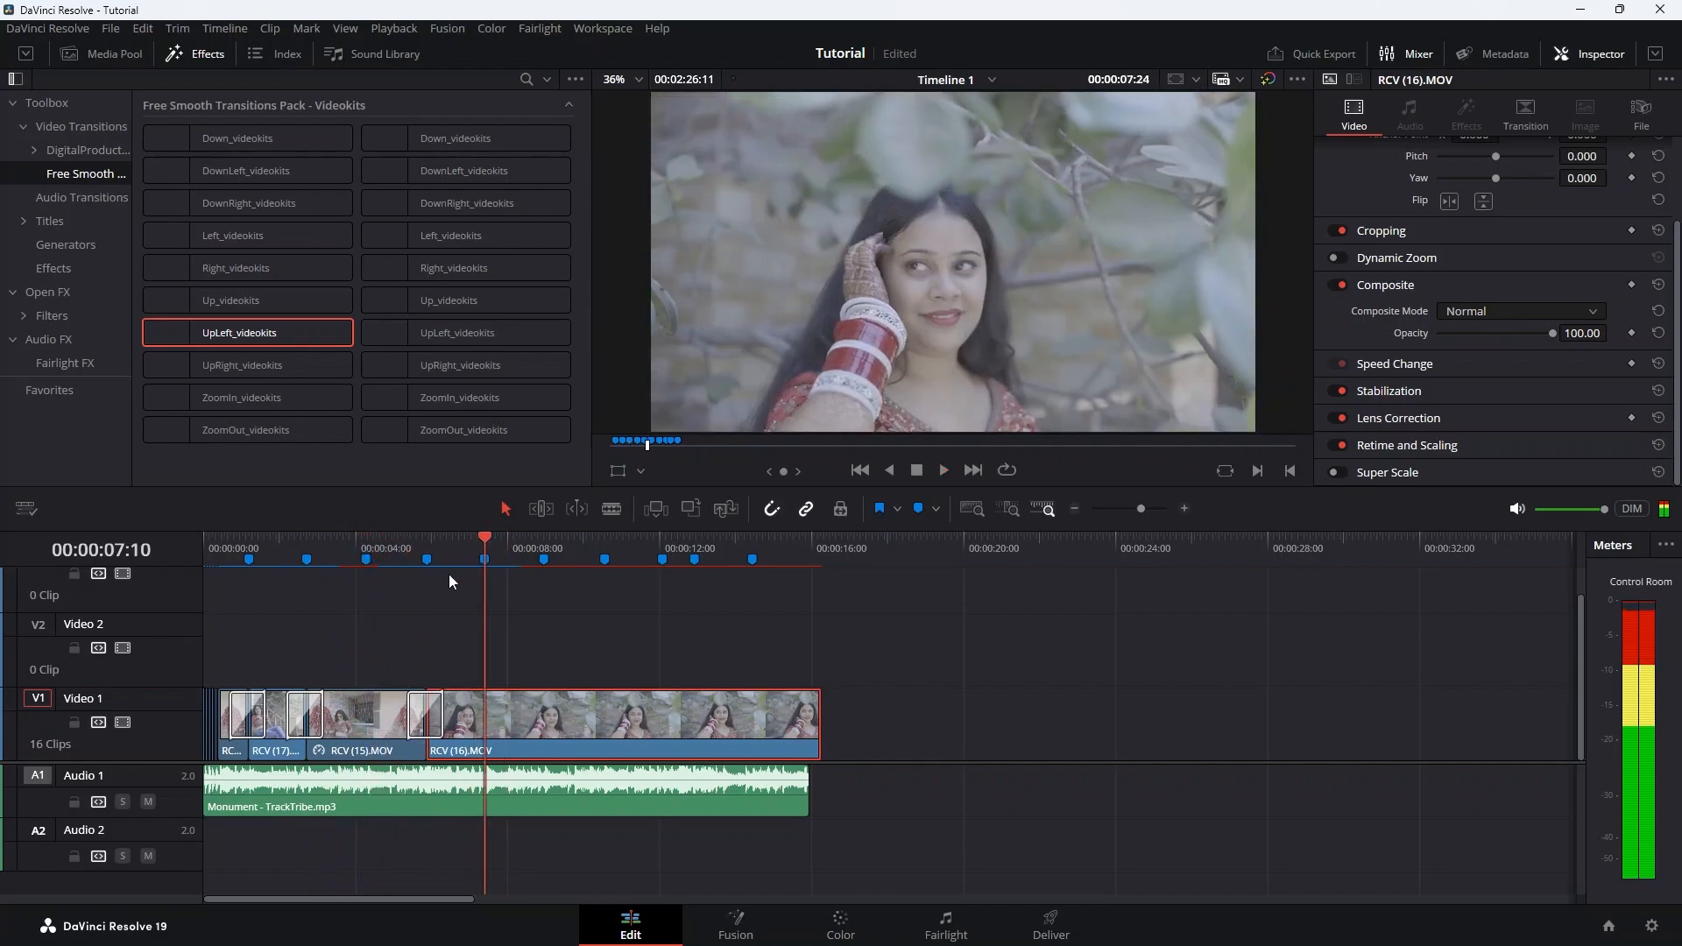